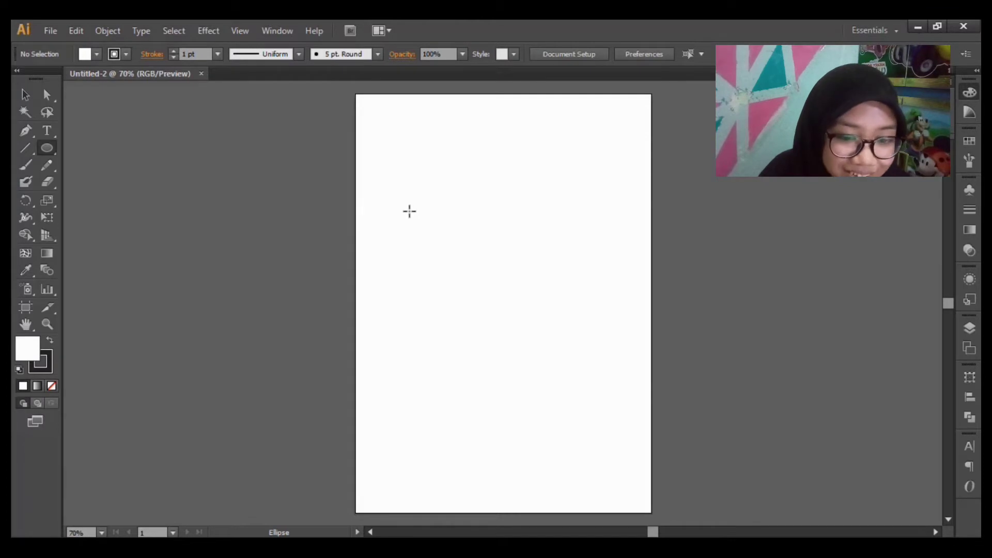
Step: Draw a large dark blue circle with a white stroke on the artboard and slice it into three bands with two curved Knife cuts
left_click_drag(409, 211, 621, 420)
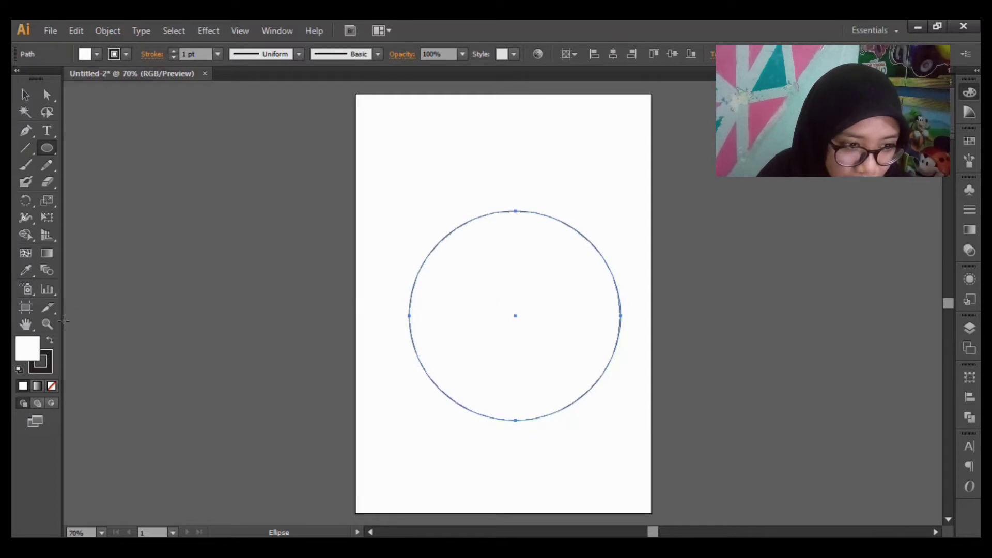
key("shift+x")
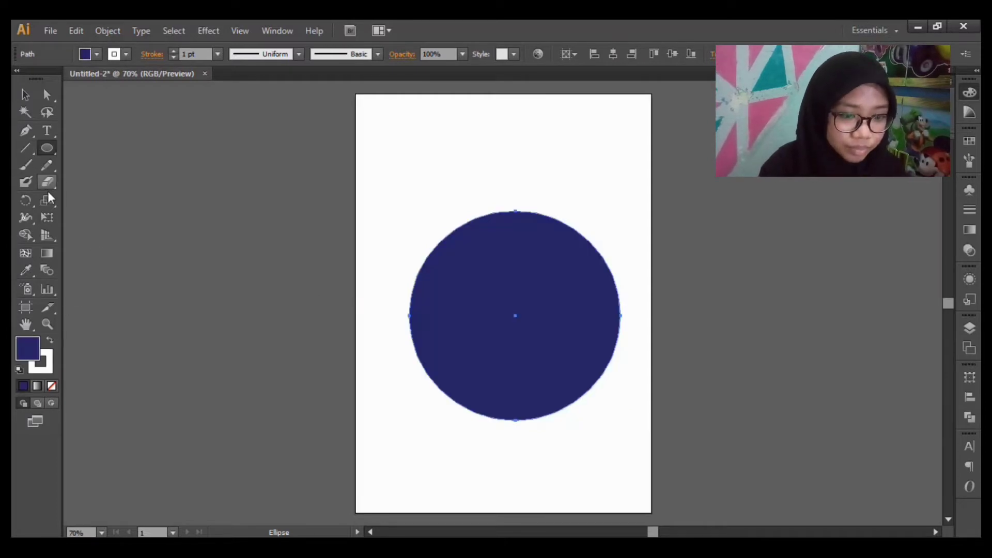
left_click(48, 185)
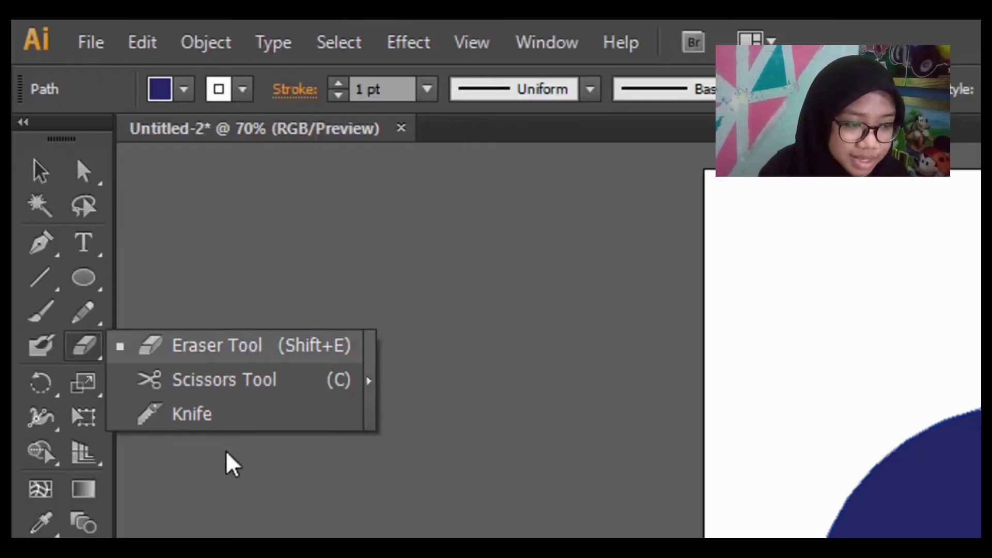
left_click(218, 424)
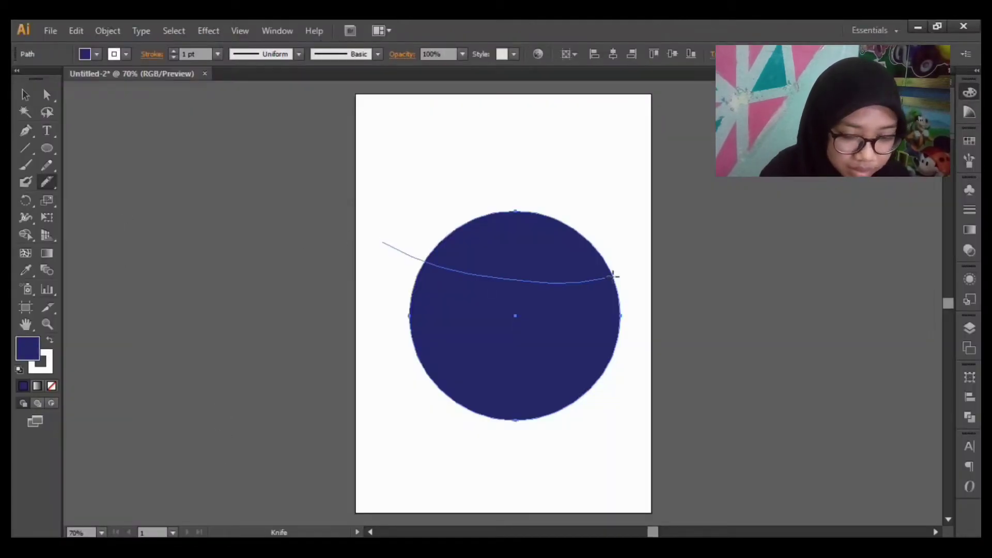
left_click_drag(676, 241, 677, 241)
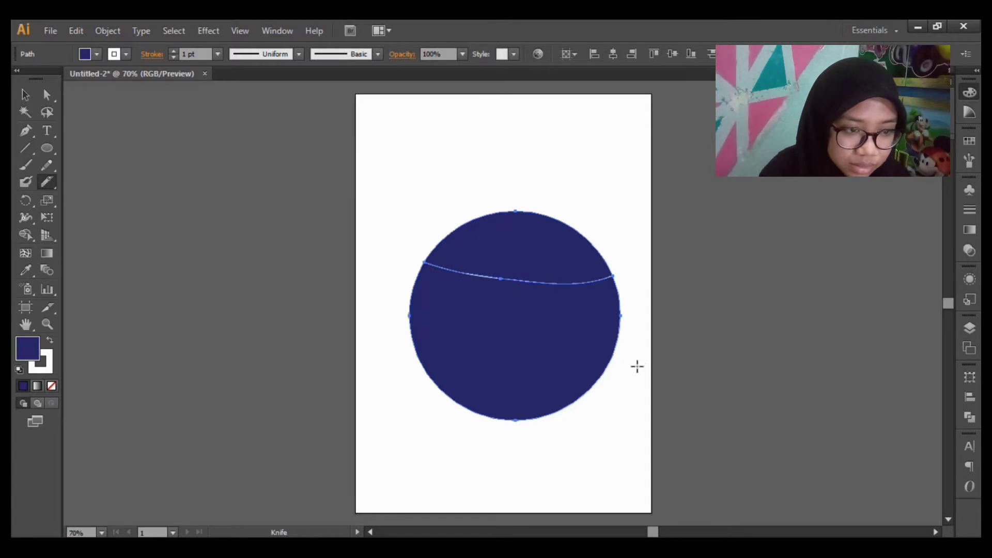
left_click_drag(392, 398, 392, 398)
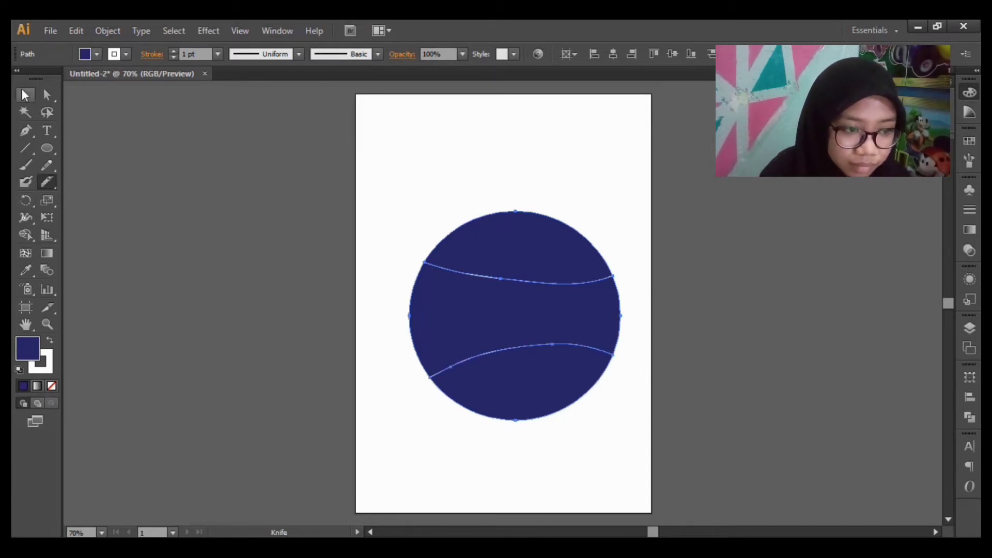
Step: Nudge the circle's top piece upward to open a narrow curved gap above the middle piece
left_click(24, 95)
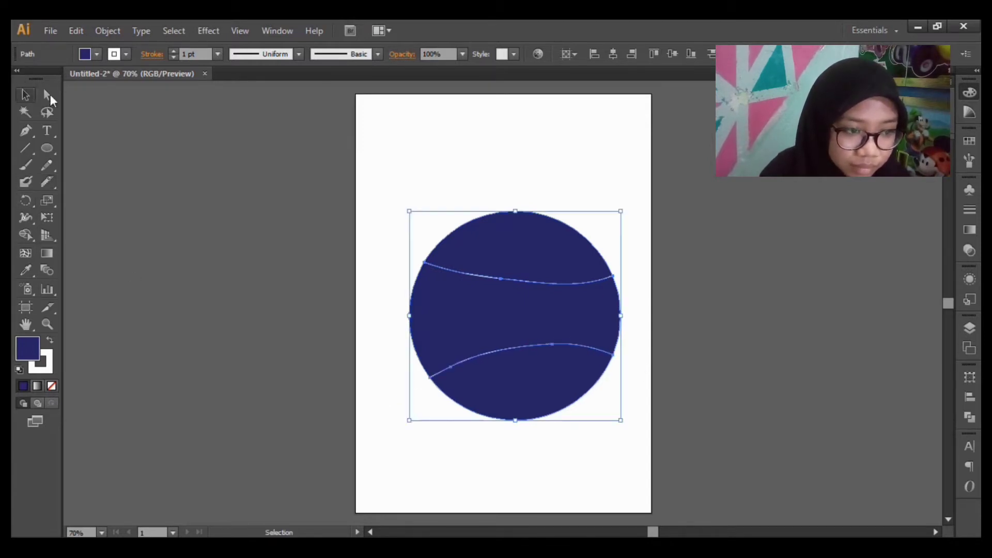
left_click(745, 256)
left_click(581, 257)
key("Up")
key("Up")
key("Up")
key("Up")
key("Up")
key("Up")
key("Up")
key("Up")
key("Up")
key("Up")
key("Up")
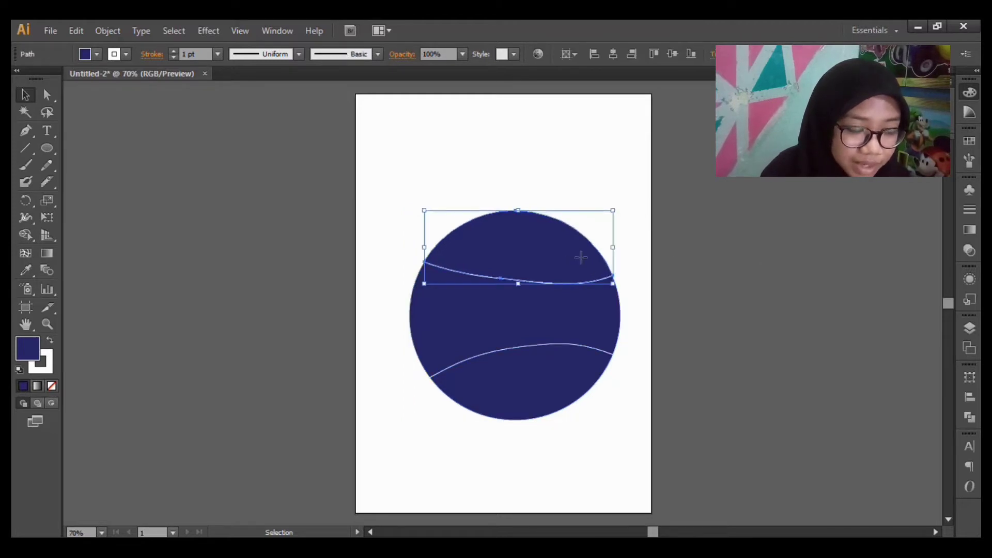
key("Up")
key("Up")
key("Up")
key("Up")
key("Up")
key("Up")
key("Up")
key("Up")
key("Up")
key("Up")
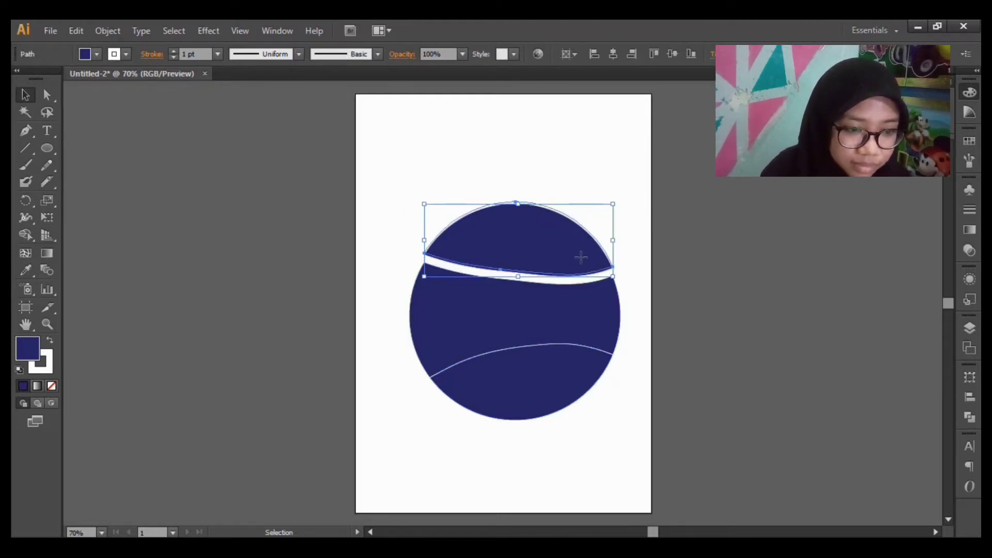
Step: Nudge the circle's middle piece slightly upward so that both curved gaps between the three pieces are even
left_click(583, 312)
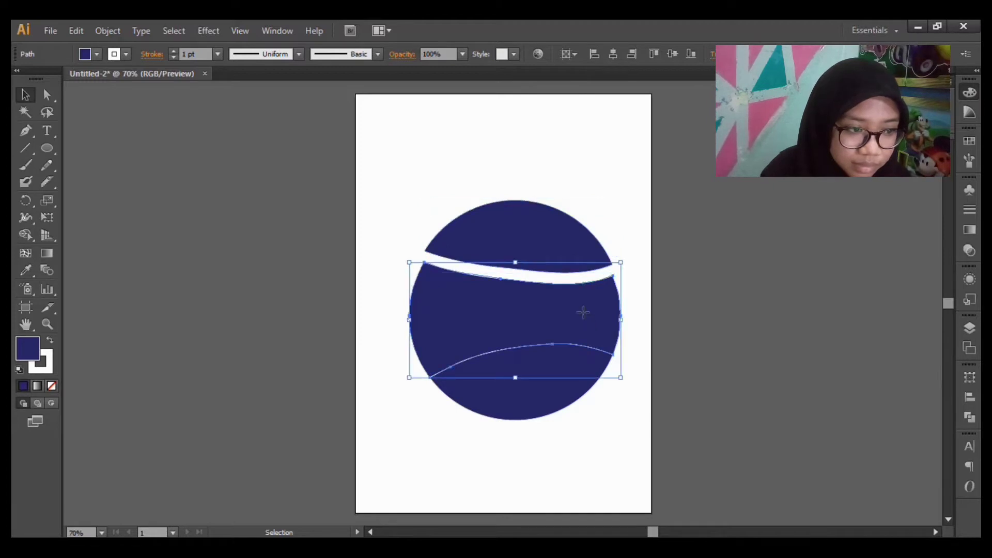
key("Up")
key("Up")
key("Up")
key("Up")
key("Up")
key("Up")
key("Up")
key("Up")
key("Up")
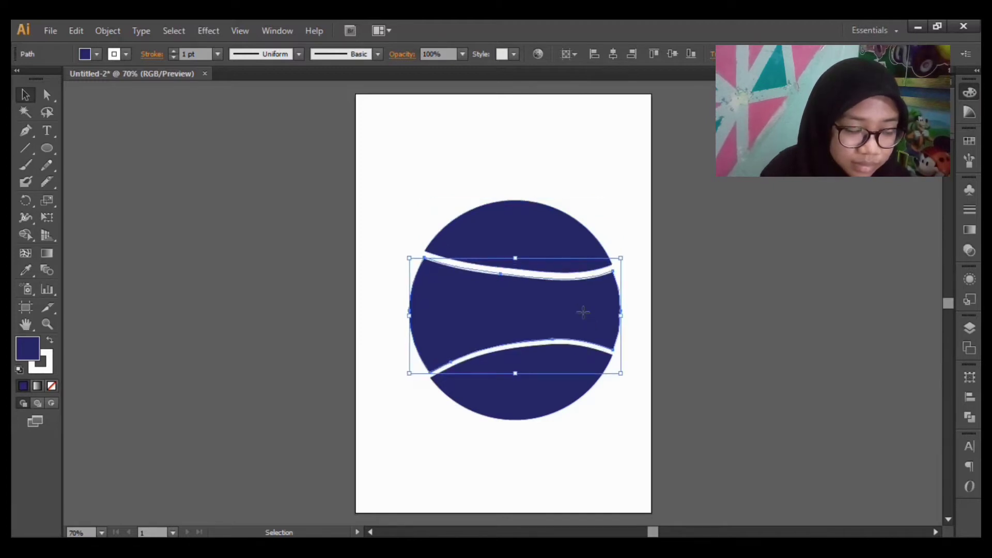
key("Up")
key("Up")
key("Up")
left_click(708, 369)
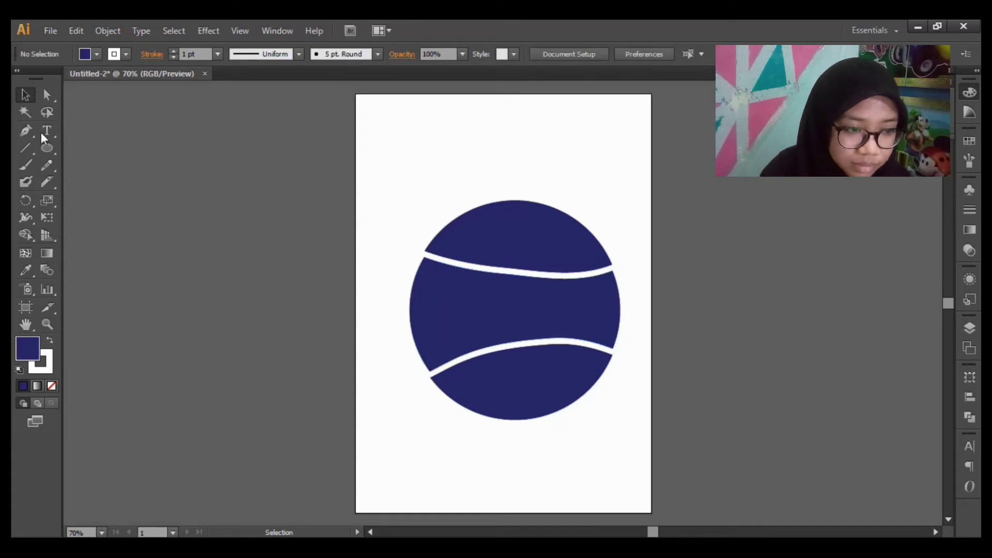
Step: Add the text PLEASE beside the artboard and enlarge it to roughly the circle's width
left_click(46, 132)
left_click(719, 211)
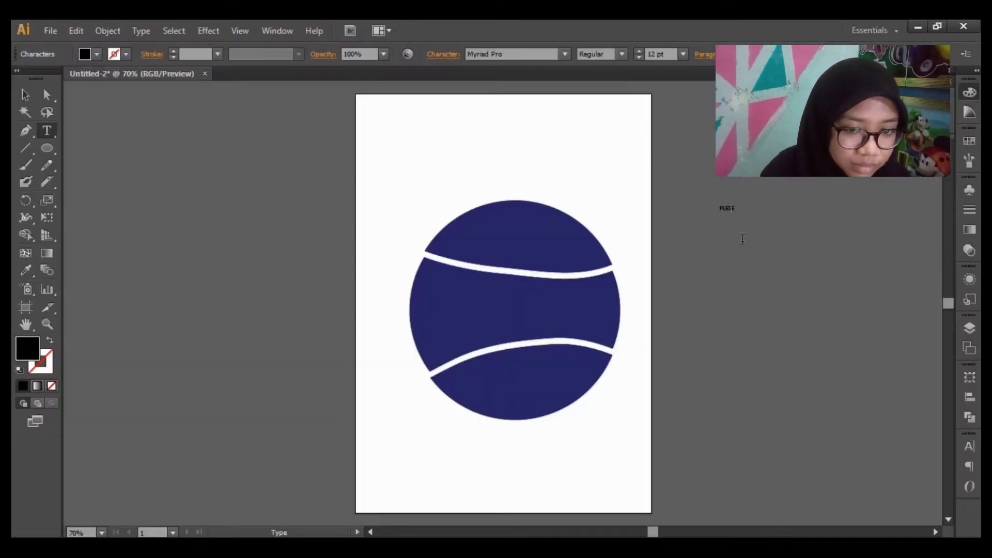
key("Escape")
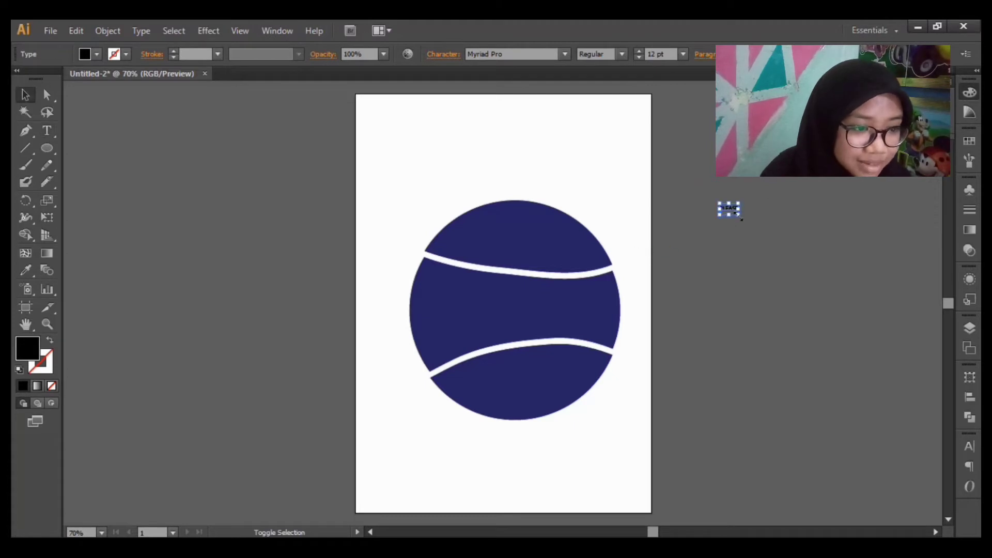
left_click_drag(744, 221, 900, 291)
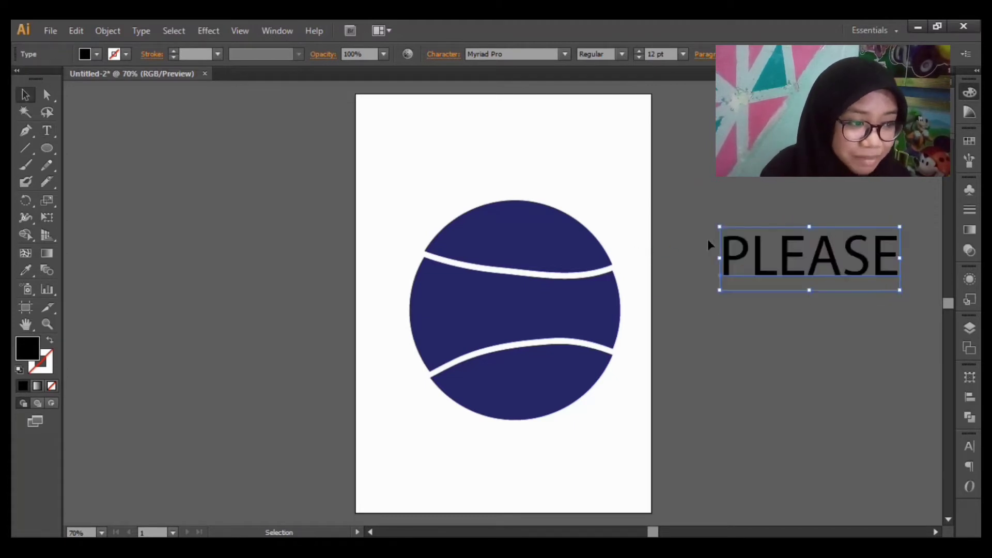
Step: Set the PLEASE text's font to MOON GET! Heavy, move it beside the circle and stack two duplicates beneath it
left_click(541, 54)
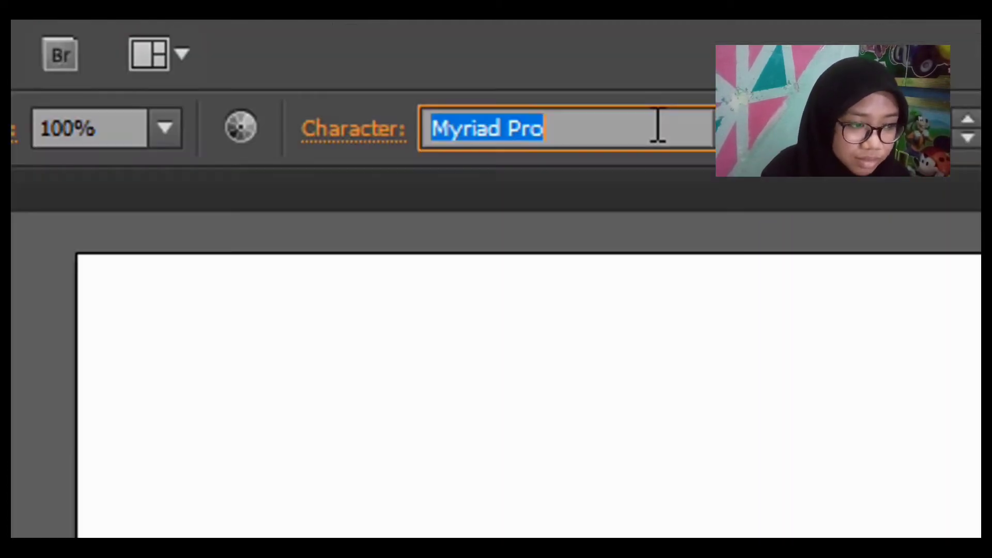
key("Up")
key("Up")
key("Up")
key("Up")
key("Up")
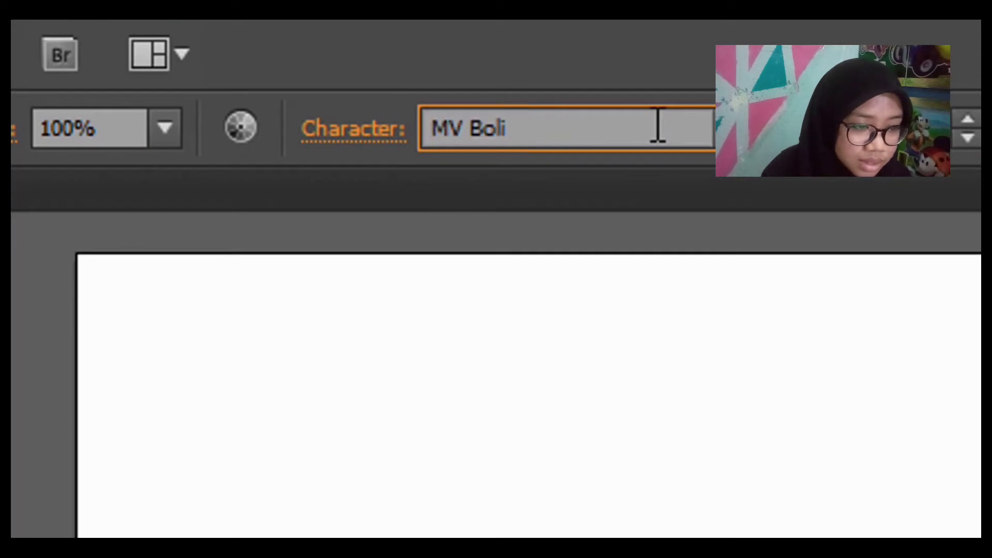
key("Up")
key("Up")
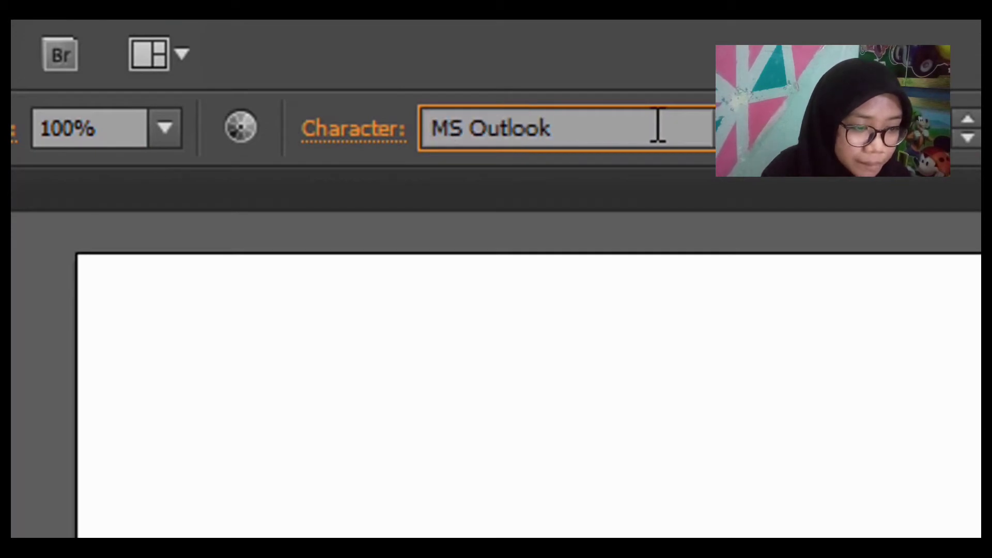
left_click_drag(817, 285, 776, 403)
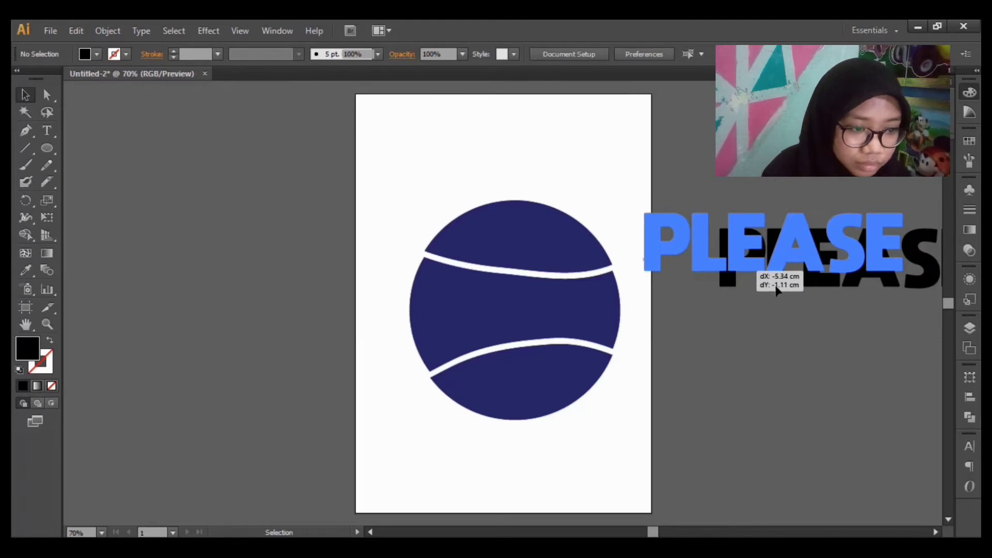
Step: Replace the wording of the middle PLEASE copy with SORRY
left_click(873, 327)
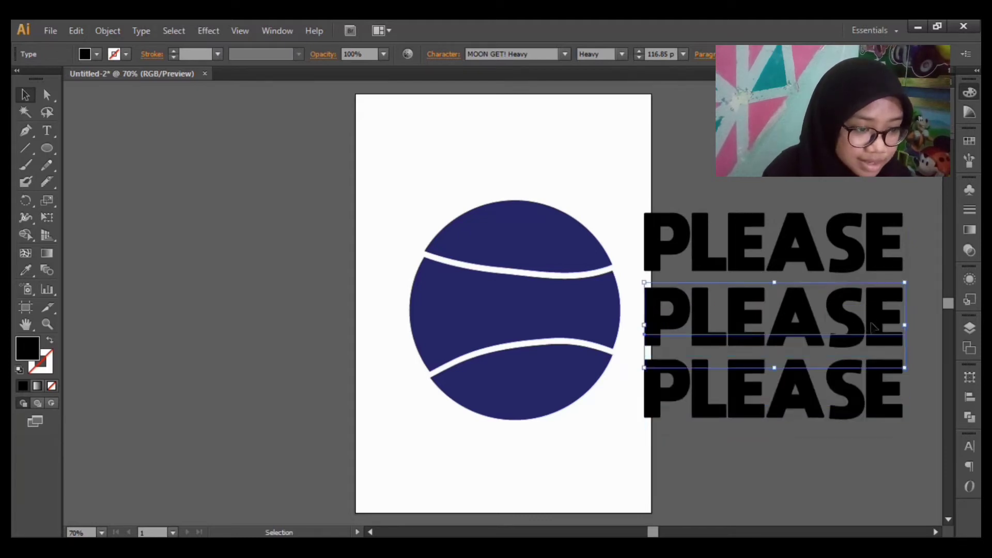
key("t")
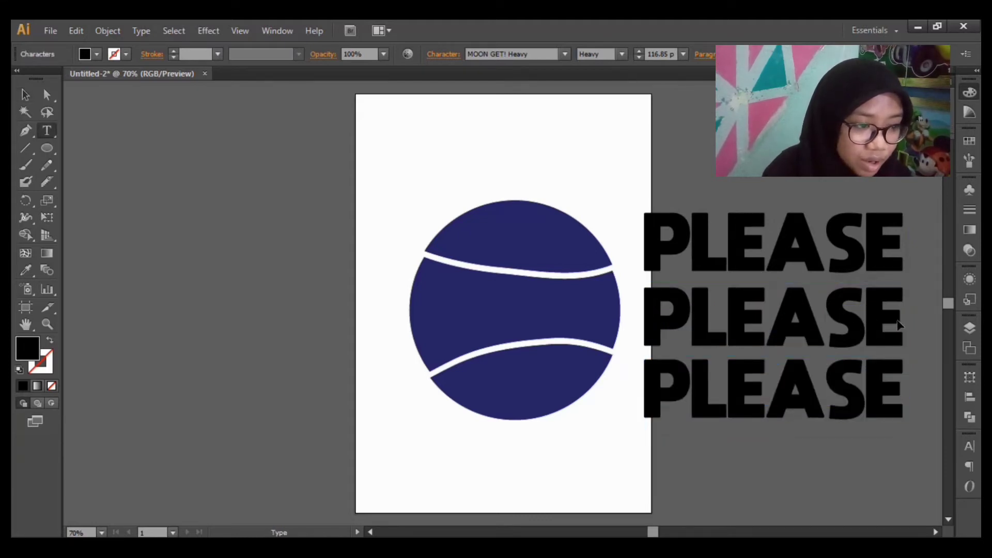
key("BackSpace")
key("BackSpace")
key("BackSpace")
key("BackSpace")
key("BackSpace")
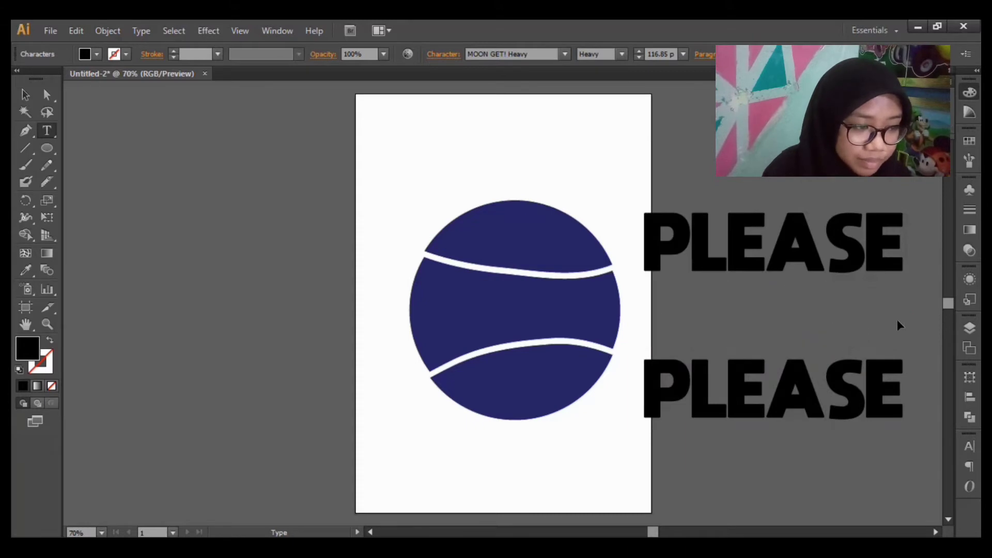
type("SORRY")
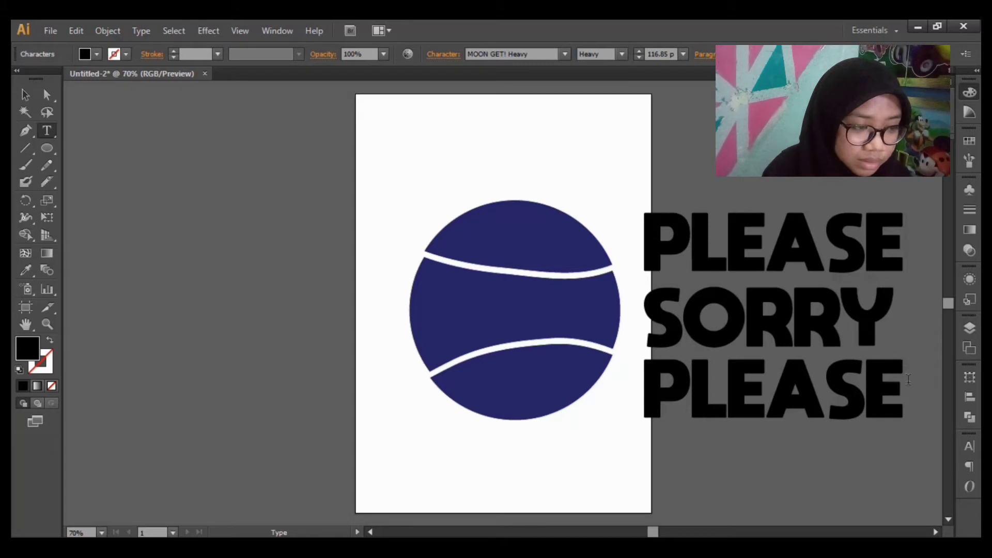
Step: Replace the wording of the lowest PLEASE copy with THANK
key("BackSpace")
key("BackSpace")
key("BackSpace")
key("BackSpace")
key("BackSpace")
key("BackSpace")
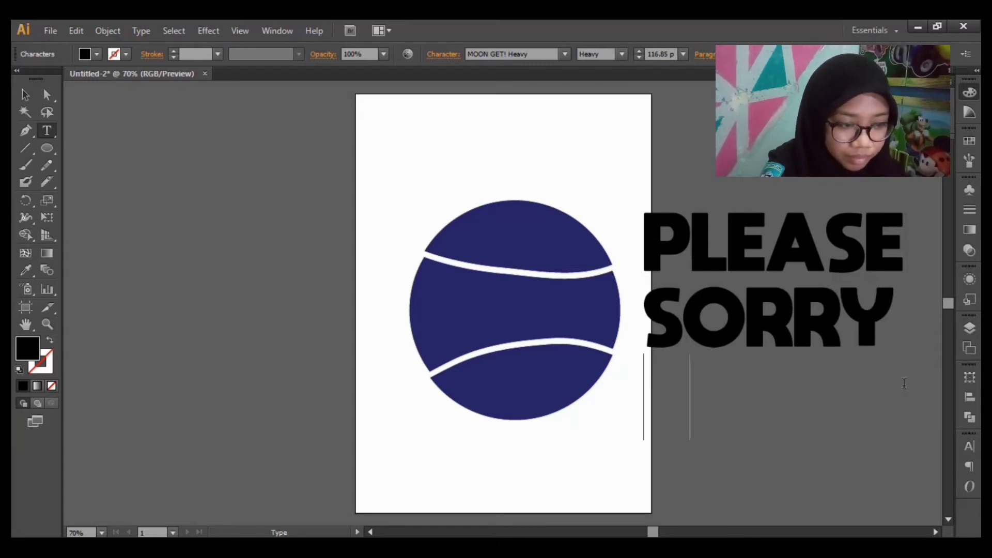
type("THANK")
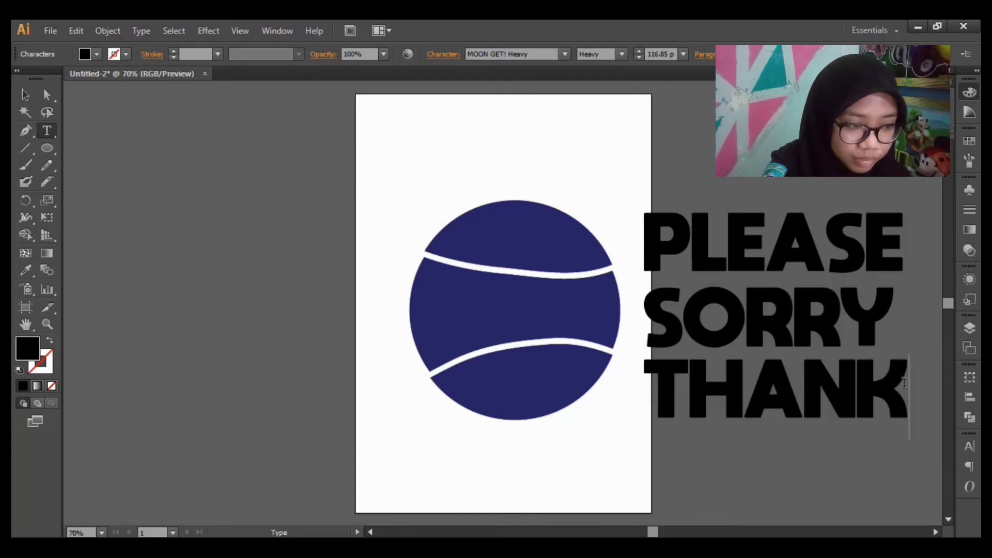
key("Escape")
Step: Select all three circle pieces and bring them to the front of the stacking order
left_click_drag(398, 166, 507, 488)
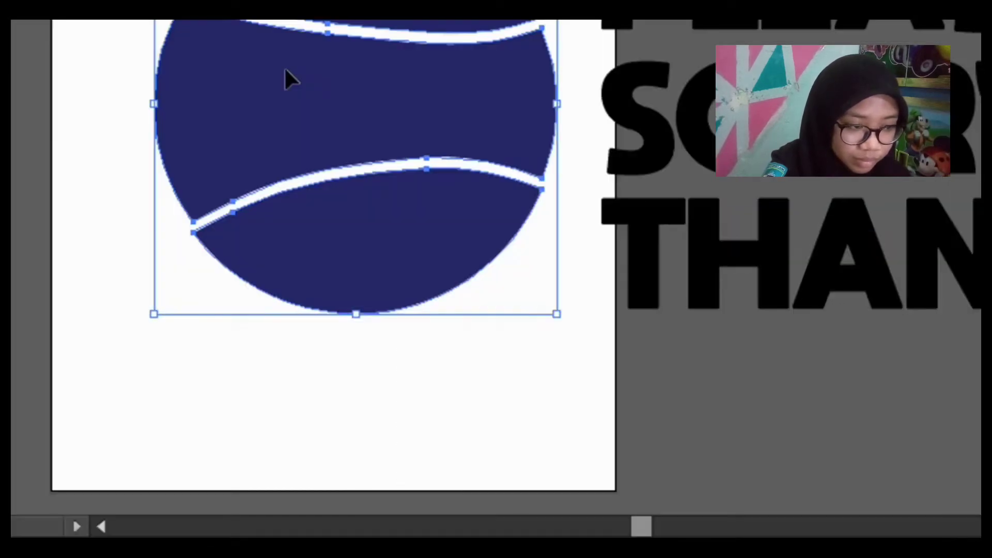
right_click(285, 70)
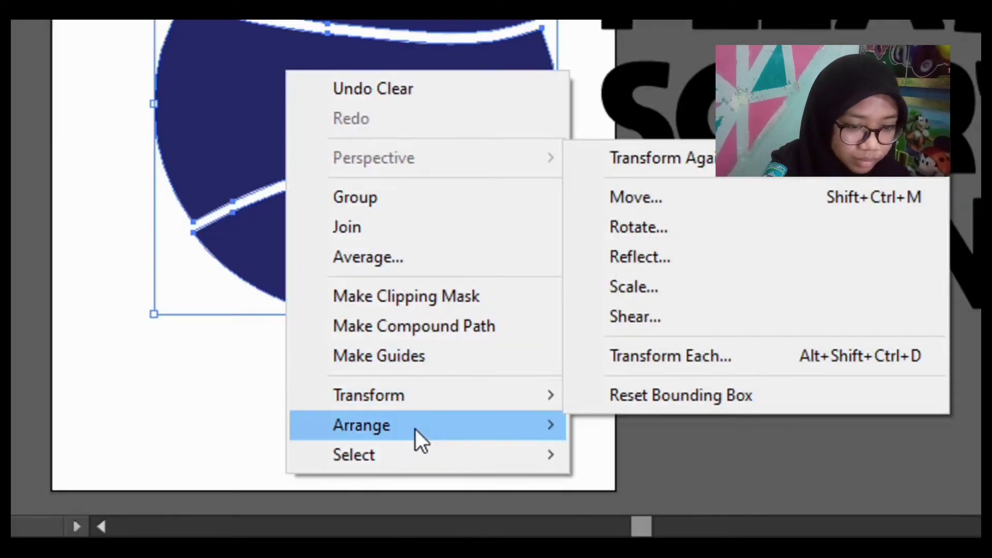
mouse_move(451, 432)
left_click(632, 431)
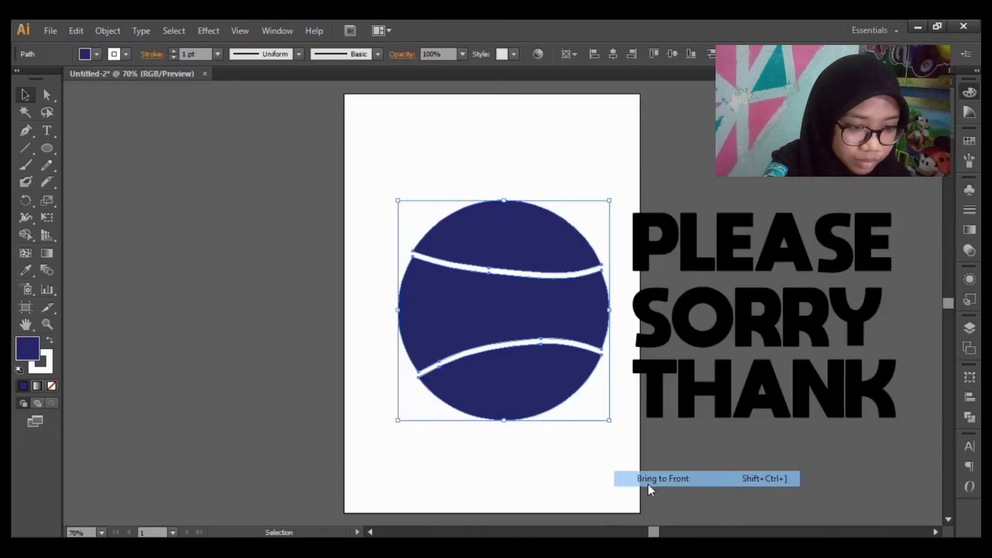
Step: Move PLEASE, SORRY and THANK so each overlaps behind the top, middle and bottom circle piece respectively
left_click(637, 405)
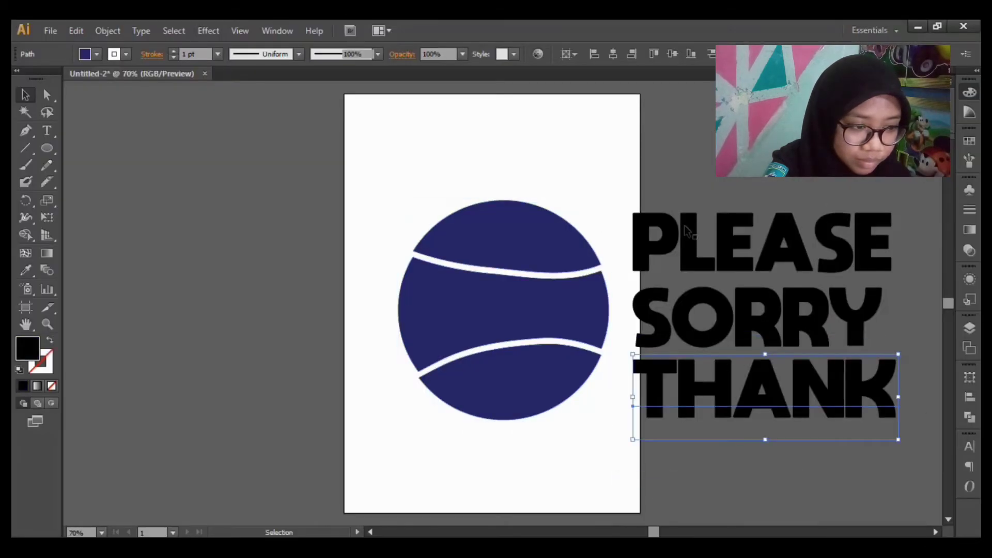
left_click_drag(686, 231, 498, 191)
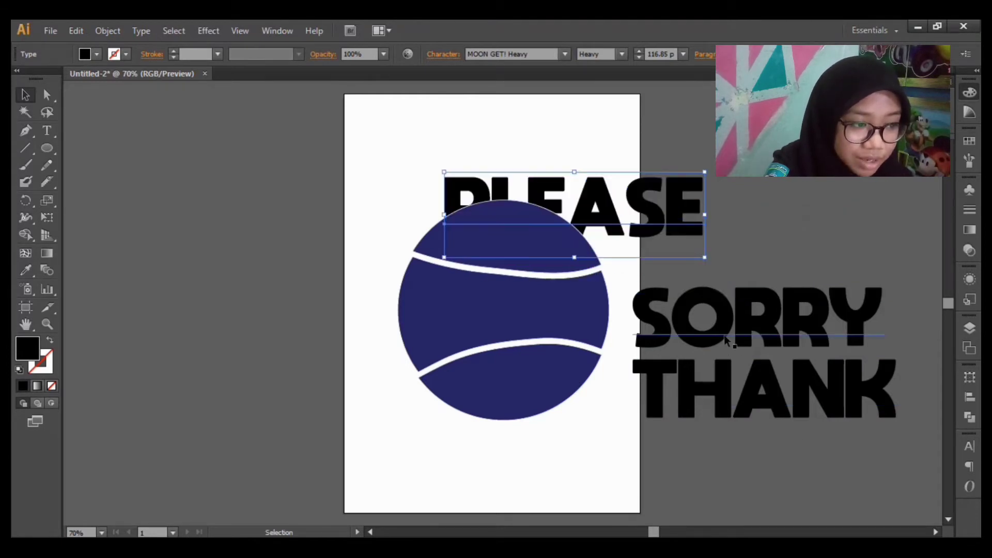
left_click(727, 339)
left_click_drag(740, 331, 617, 320)
left_click_drag(683, 410, 534, 419)
Step: Warp the PLEASE text into the circle's top piece using Envelope Distort's Make with Top Object
left_click(500, 239)
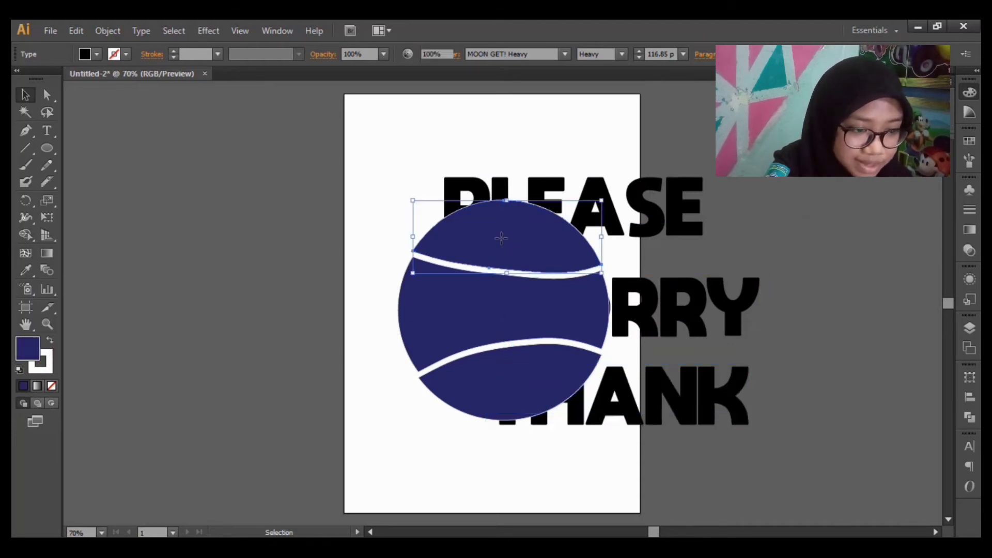
left_click(625, 209, "shift")
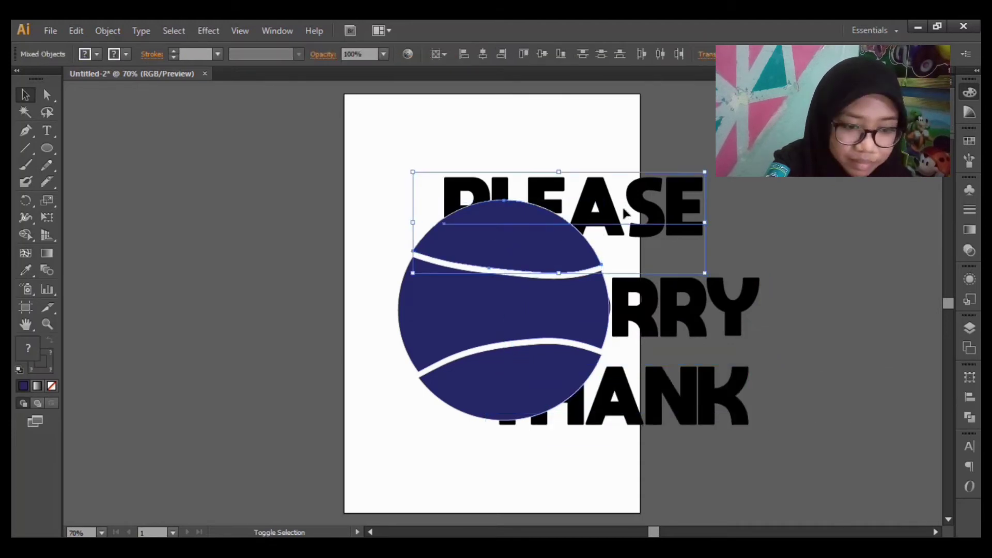
right_click(574, 202)
left_click(106, 31)
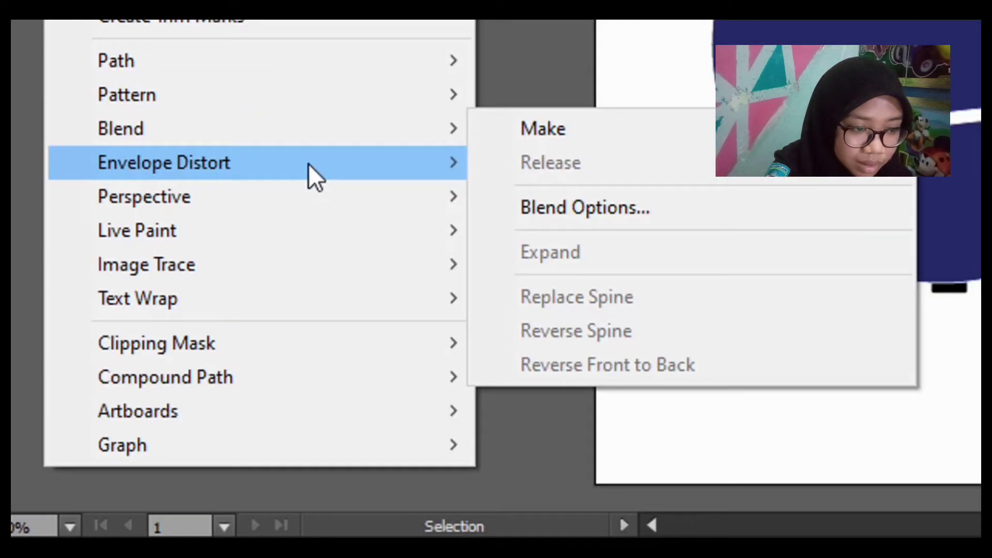
mouse_move(214, 368)
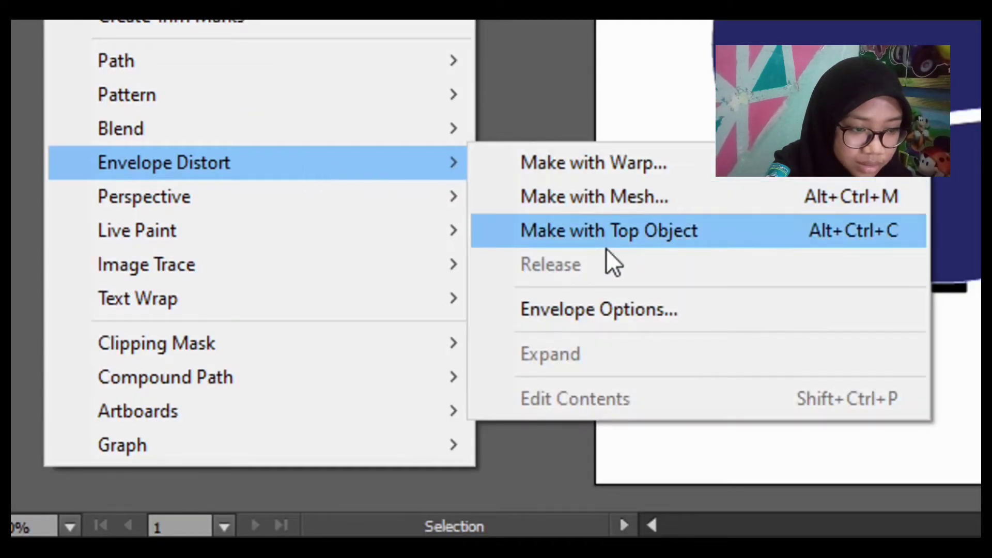
left_click(606, 228)
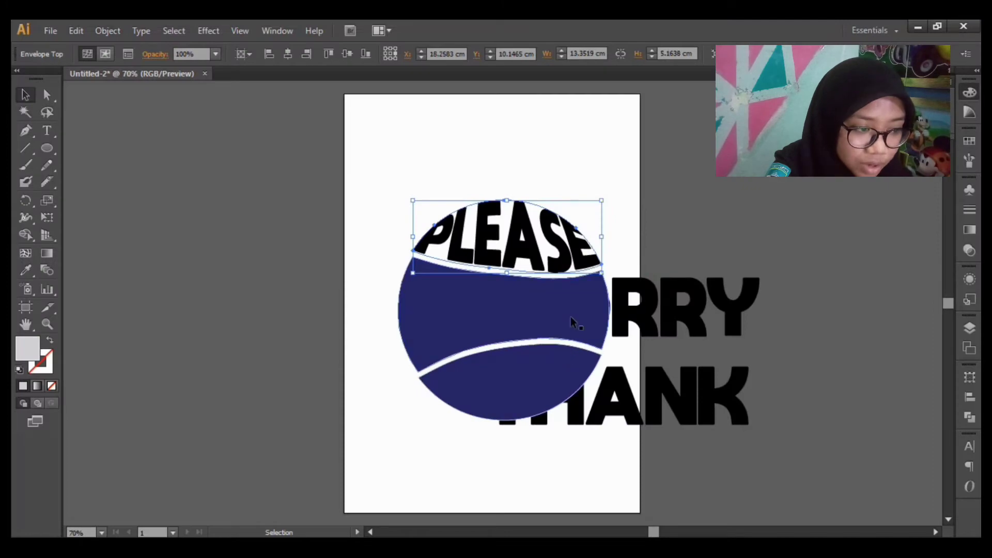
Step: Warp the SORRY text into the circle's middle piece using Envelope Distort's Make with Top Object
left_click(570, 316)
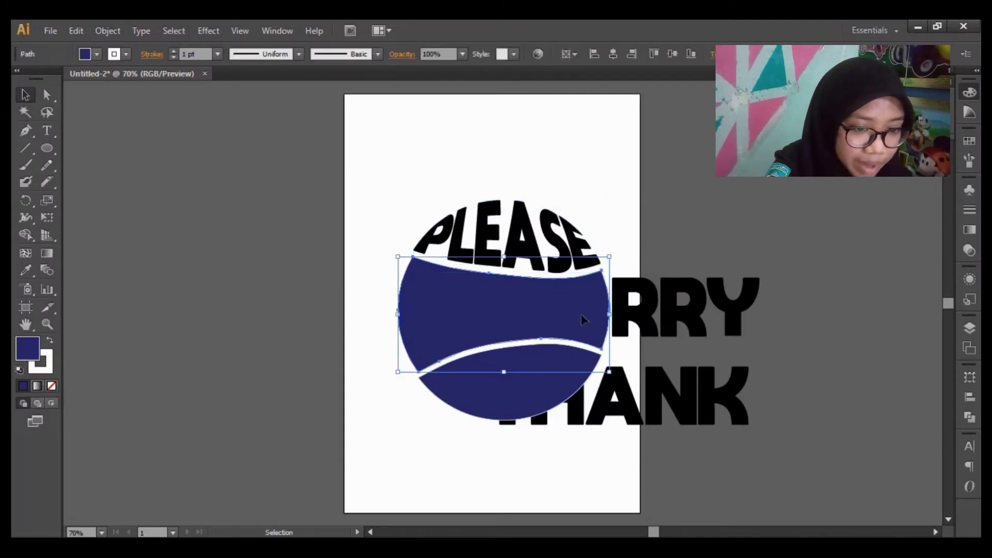
left_click(657, 310, "shift")
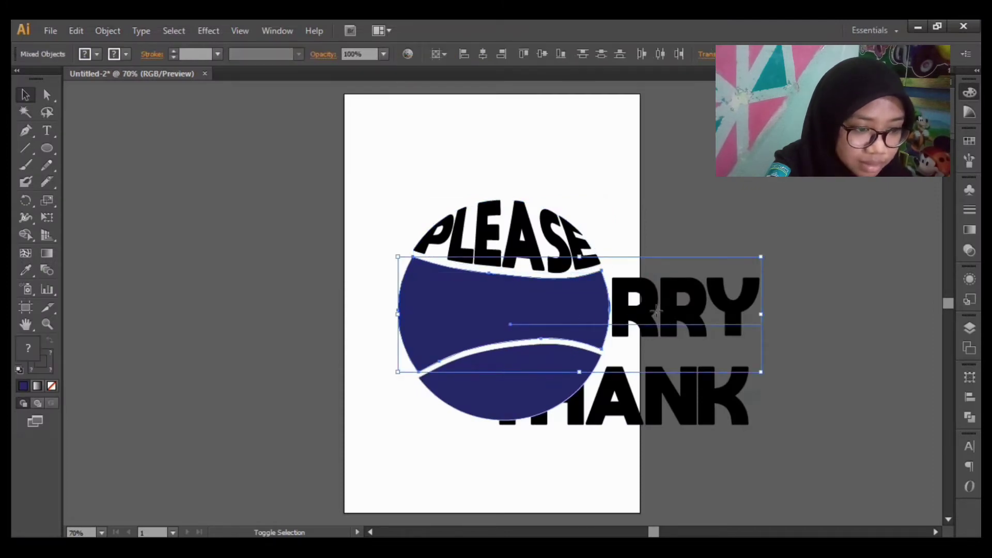
left_click(111, 35)
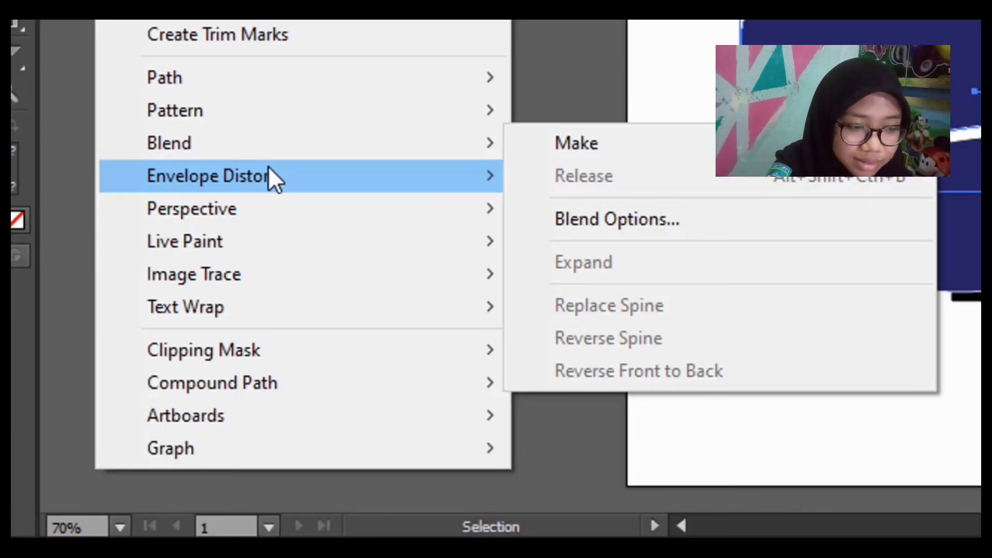
mouse_move(173, 365)
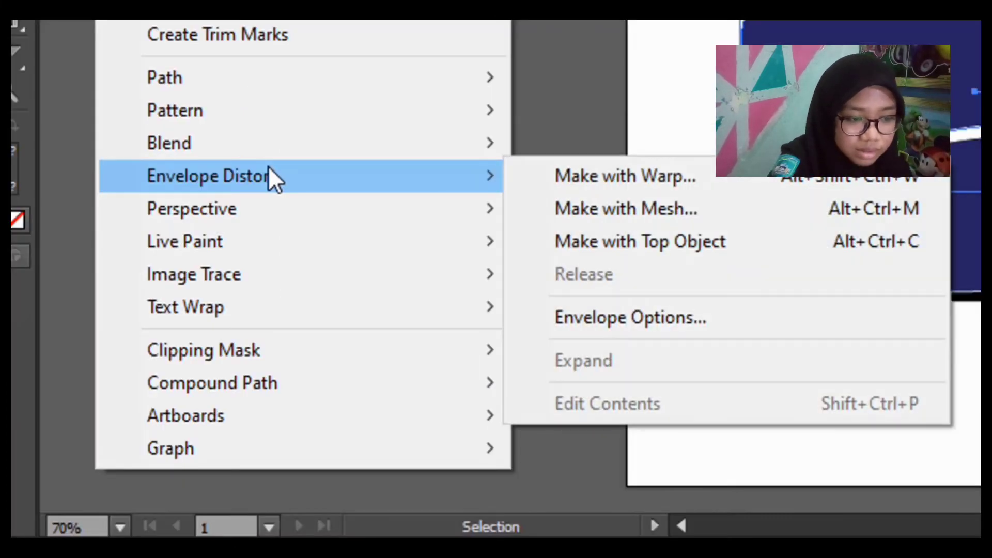
left_click(628, 253)
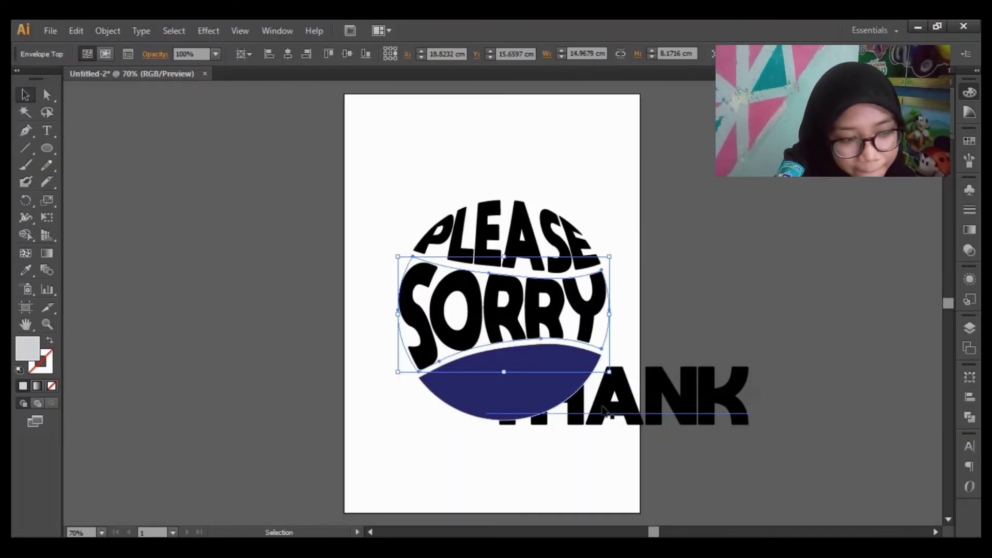
Step: Warp the THANK text into the circle's bottom piece using Envelope Distort's Make with Top Object
left_click(604, 409)
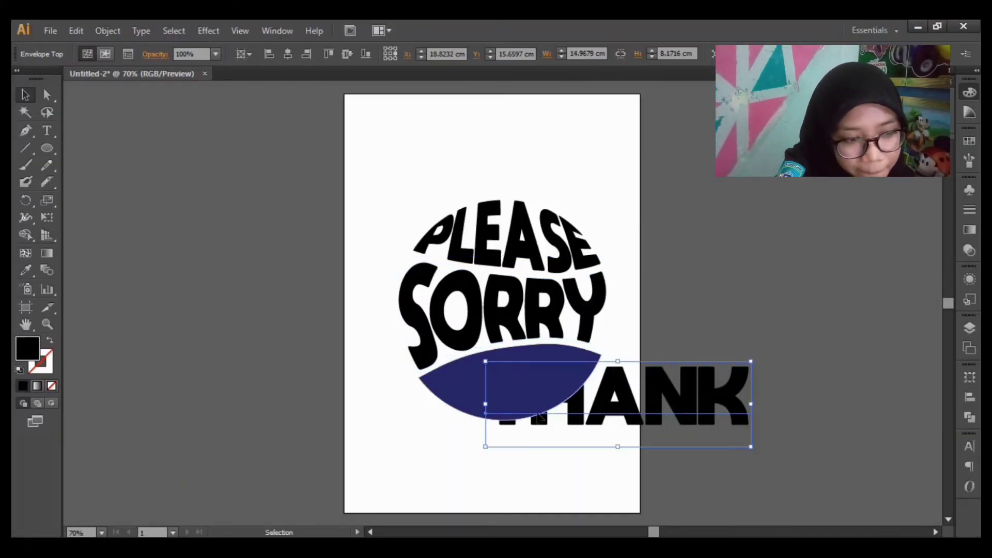
left_click(469, 400, "shift")
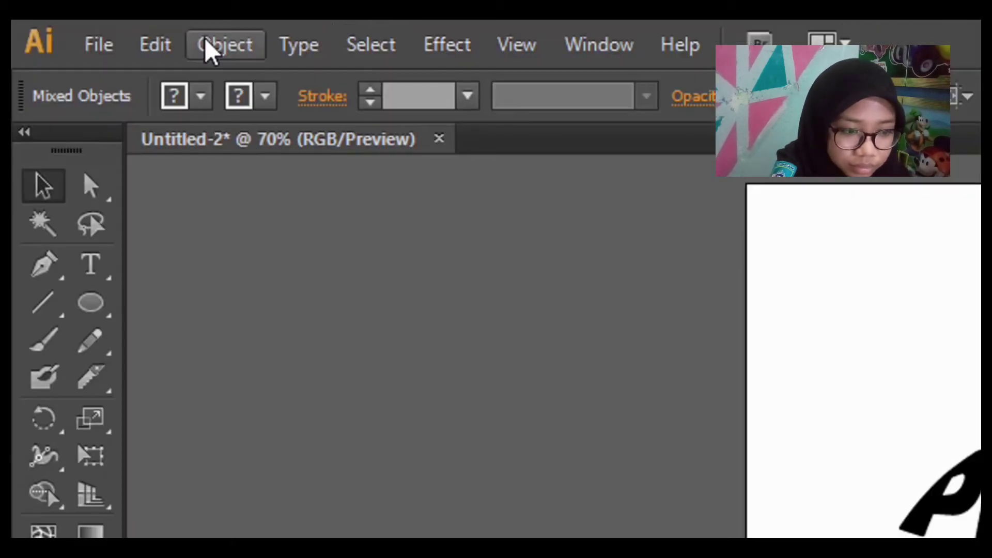
left_click(108, 30)
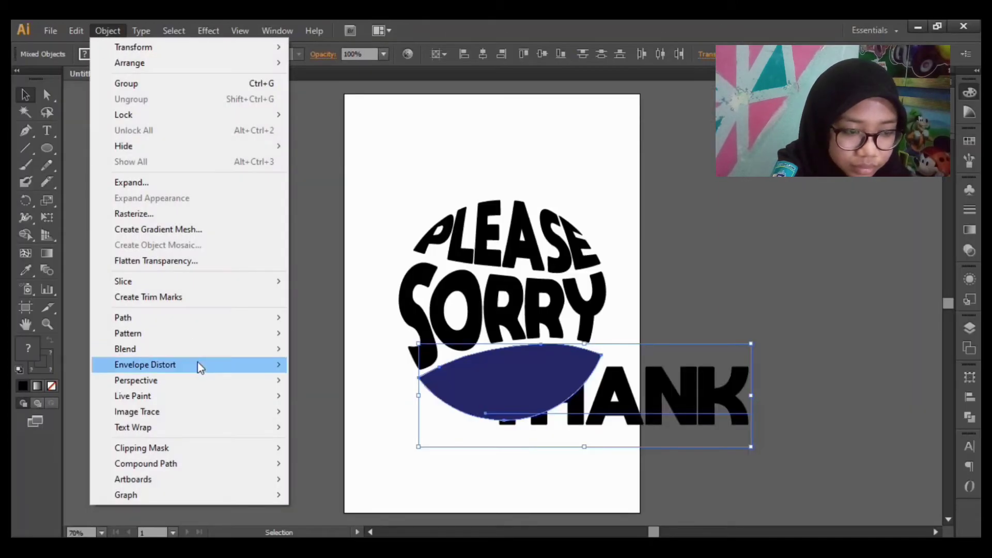
mouse_move(200, 366)
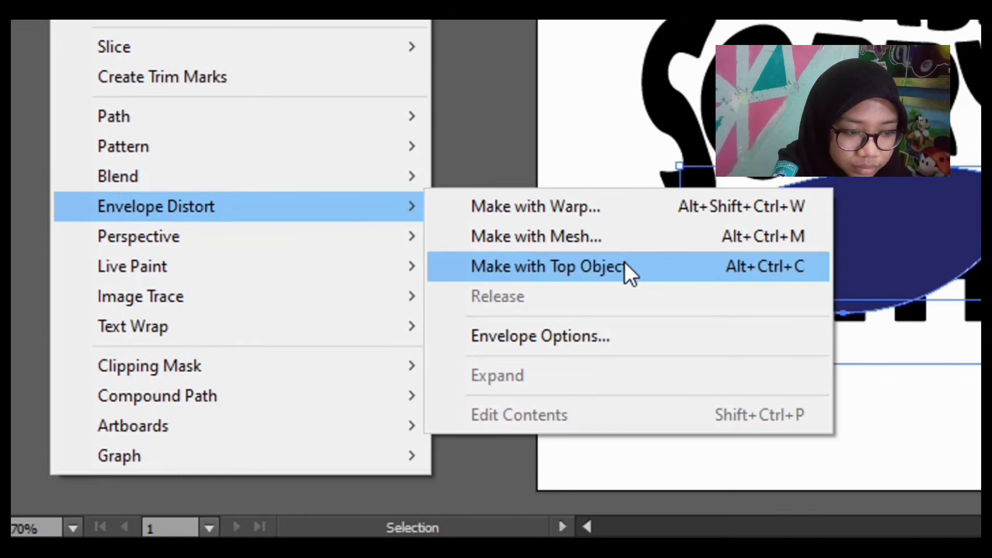
left_click(625, 264)
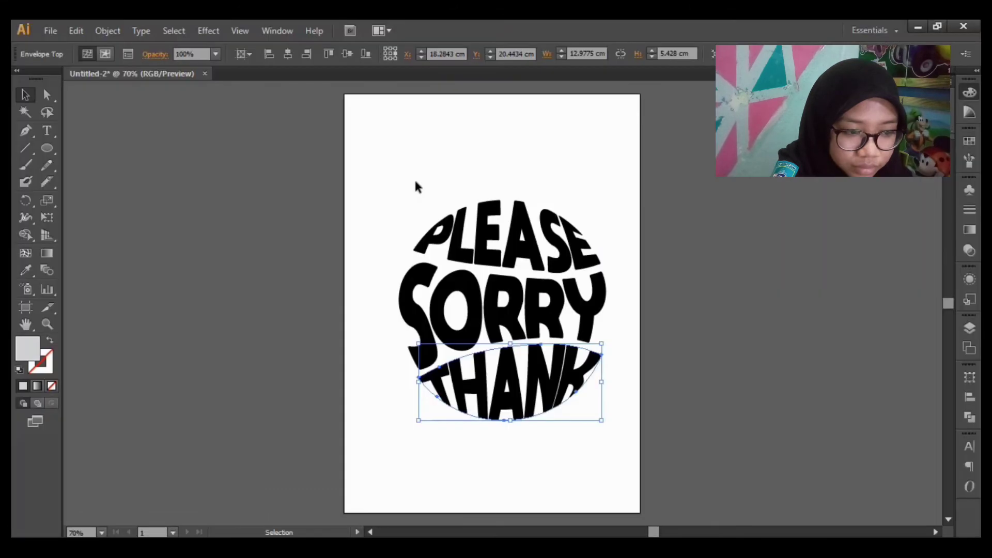
Step: Group the three warped words and expand the group with Object and Fill enabled
left_click_drag(450, 308, 496, 452)
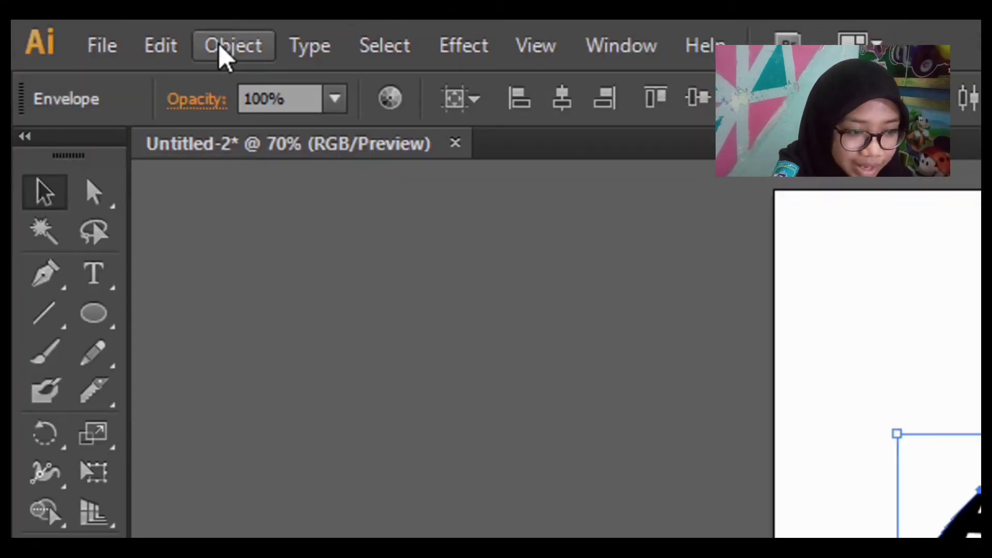
left_click(223, 54)
left_click(276, 166)
left_click(233, 47)
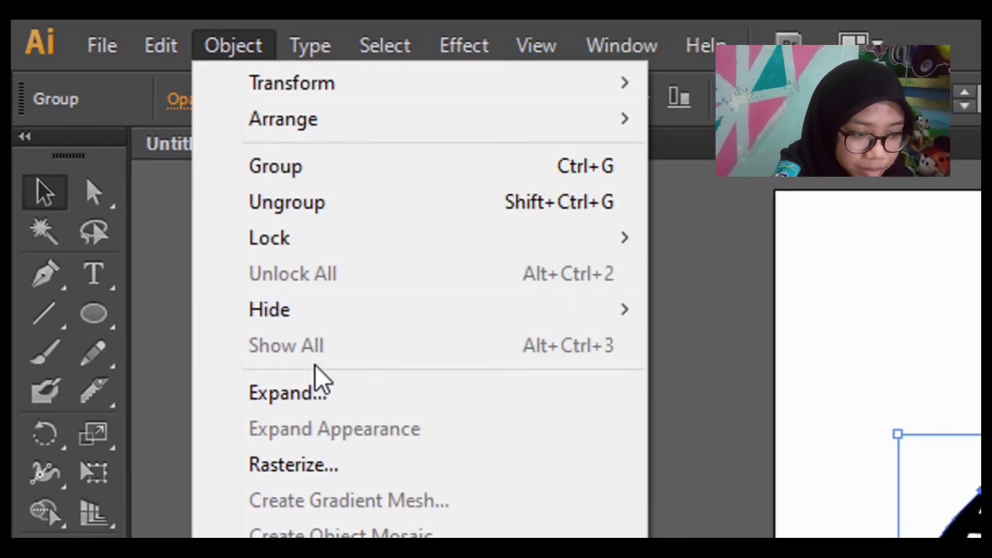
left_click(323, 394)
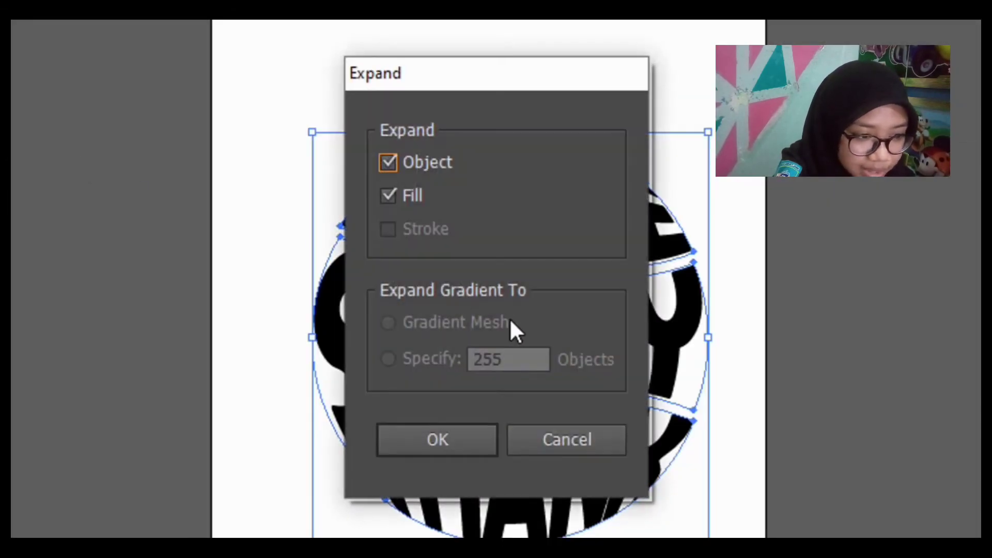
left_click(464, 440)
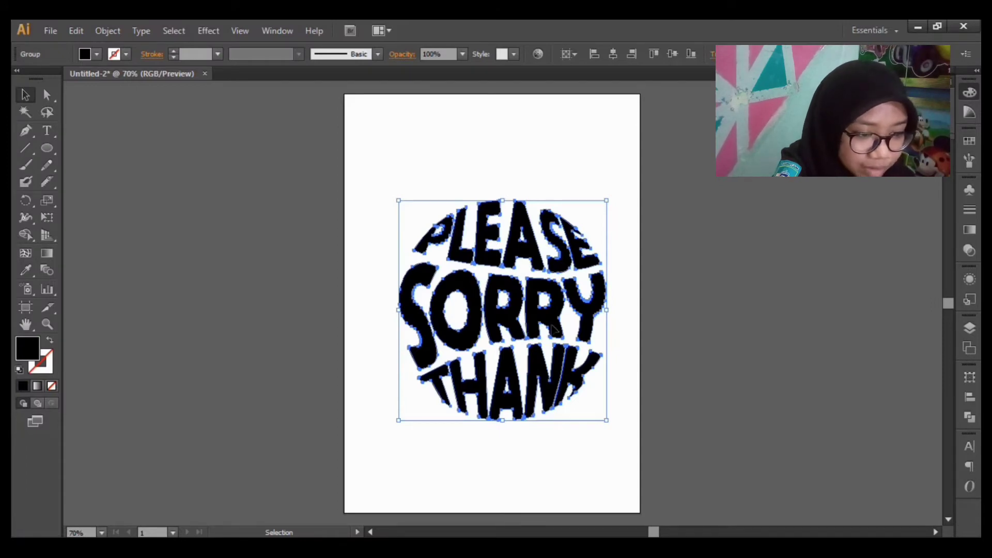
Step: Apply a linear gradient fill to the lettering and set its starting colour stop to the bright pink swatch
left_click(970, 231)
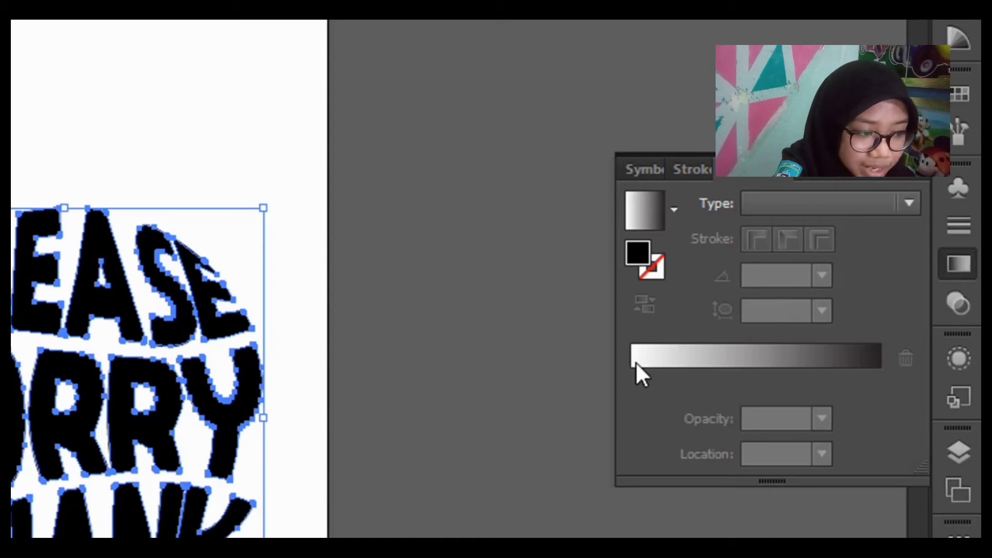
left_click(634, 368)
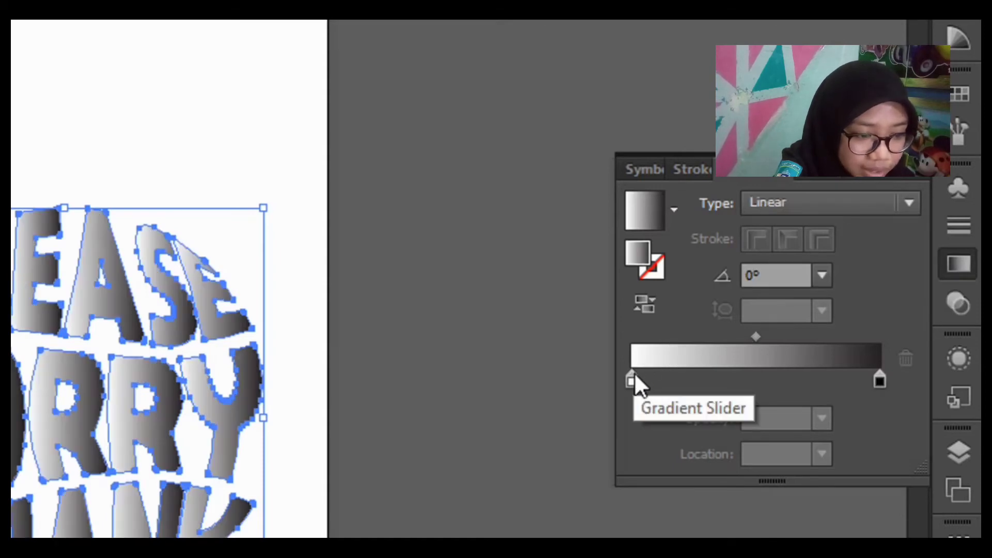
left_click(631, 381)
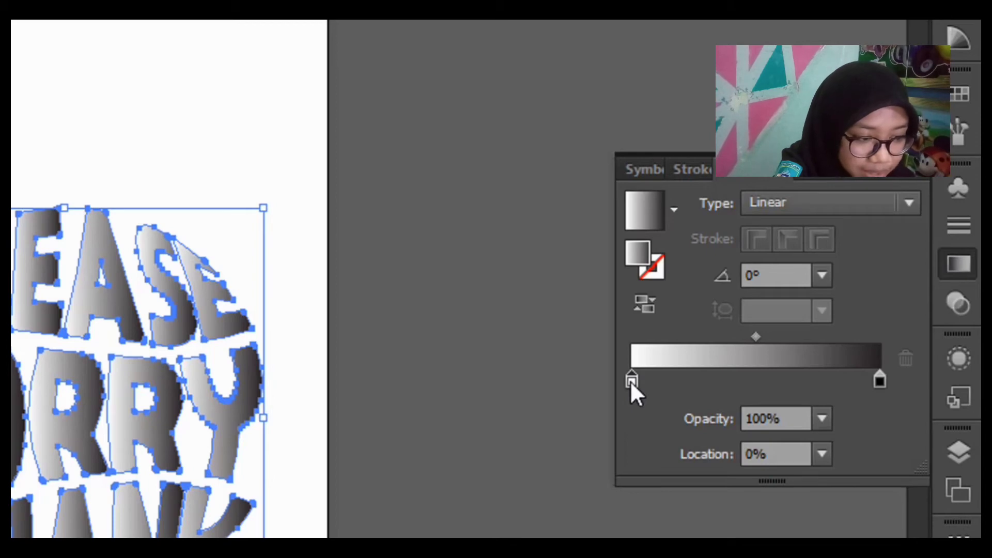
double_click(631, 381)
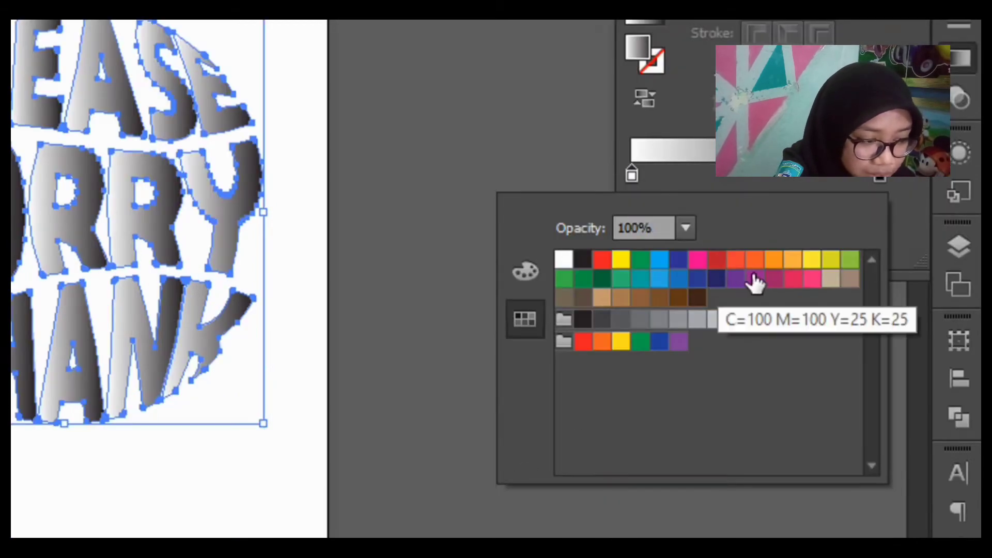
left_click(695, 263)
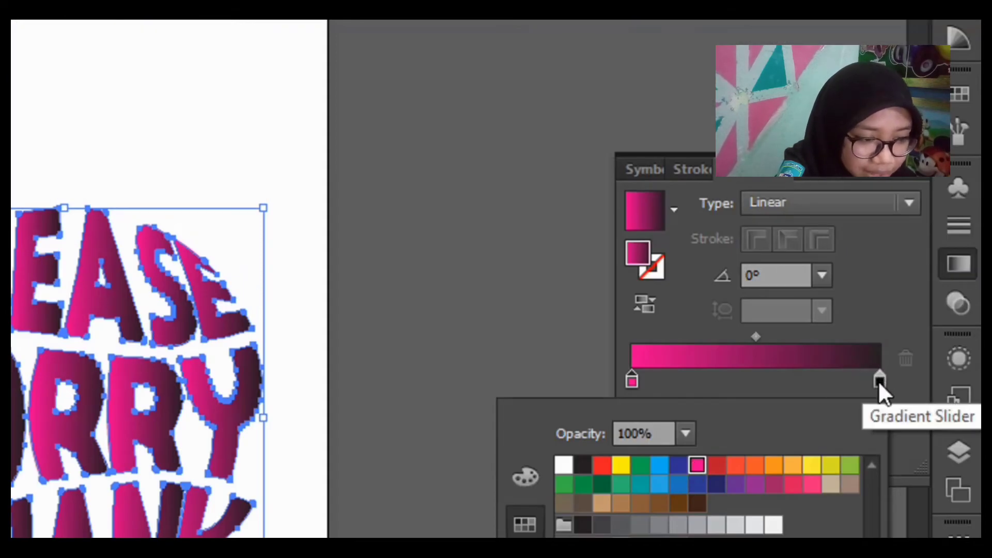
Step: Set the gradient's end colour stop to the dark navy swatch C=100 M=100 Y=25 K=25
double_click(878, 379)
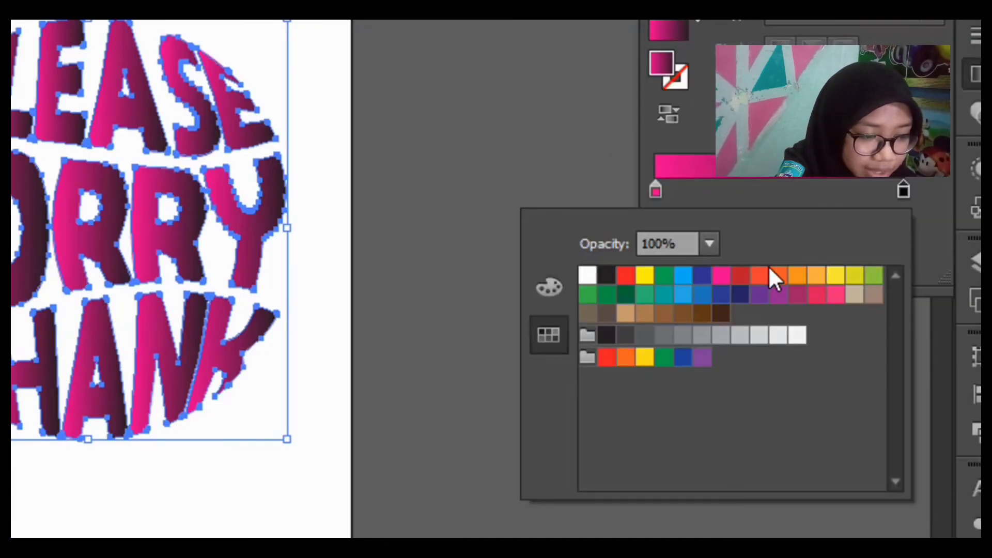
left_click(740, 294)
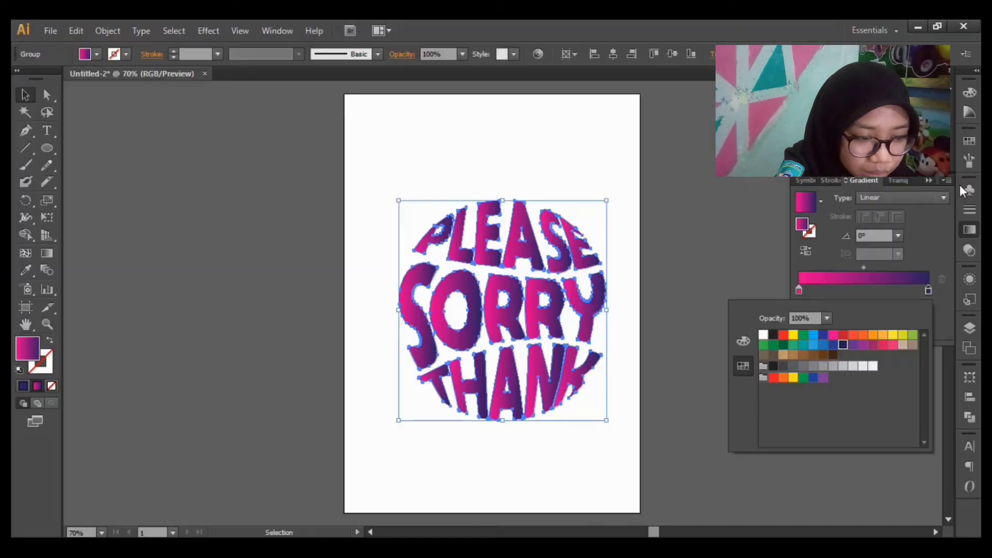
left_click(928, 179)
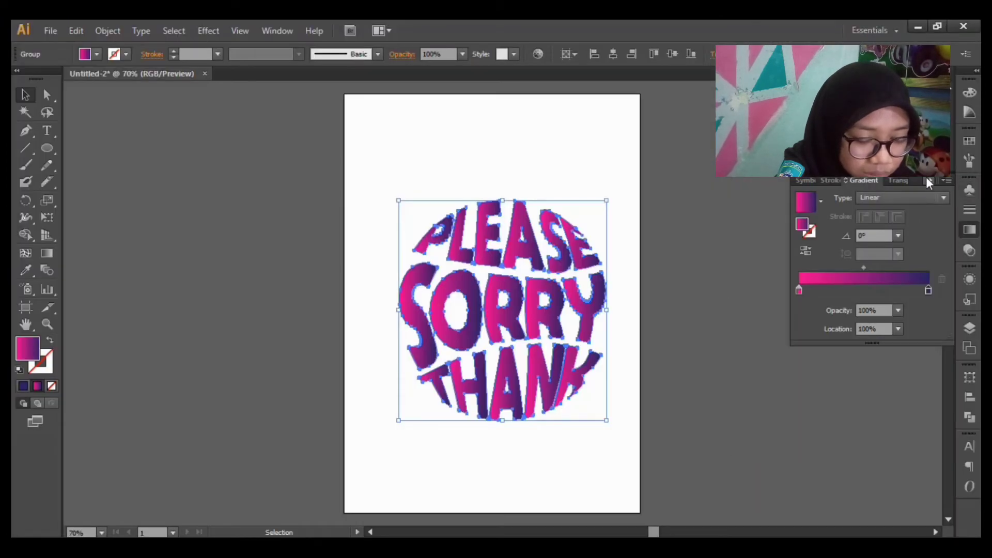
left_click(928, 180)
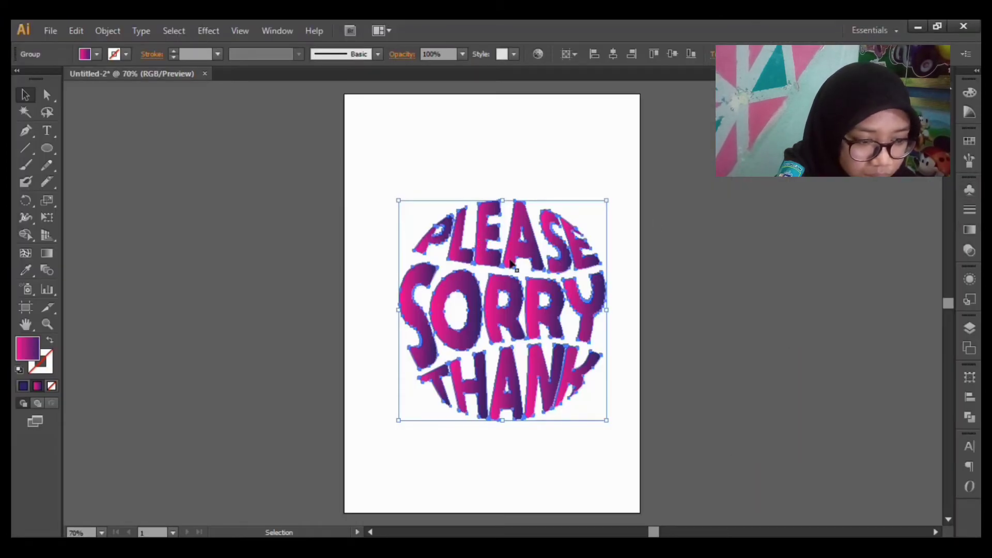
Step: Duplicate the lettering circle twice, shrinking one copy into the original's centre and placing the other at full size beside the artboard
left_click_drag(534, 316, 747, 313)
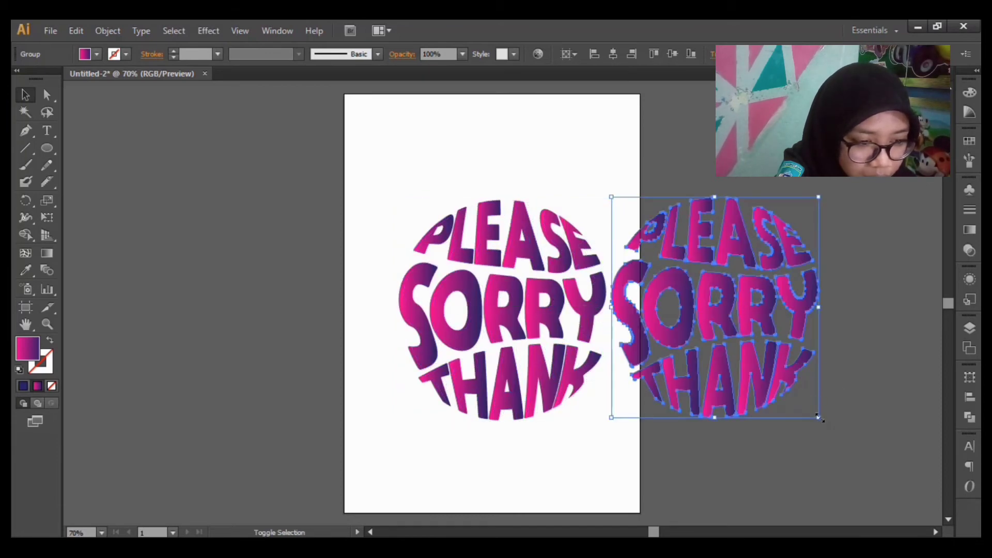
left_click_drag(819, 417, 512, 334)
left_click(560, 310)
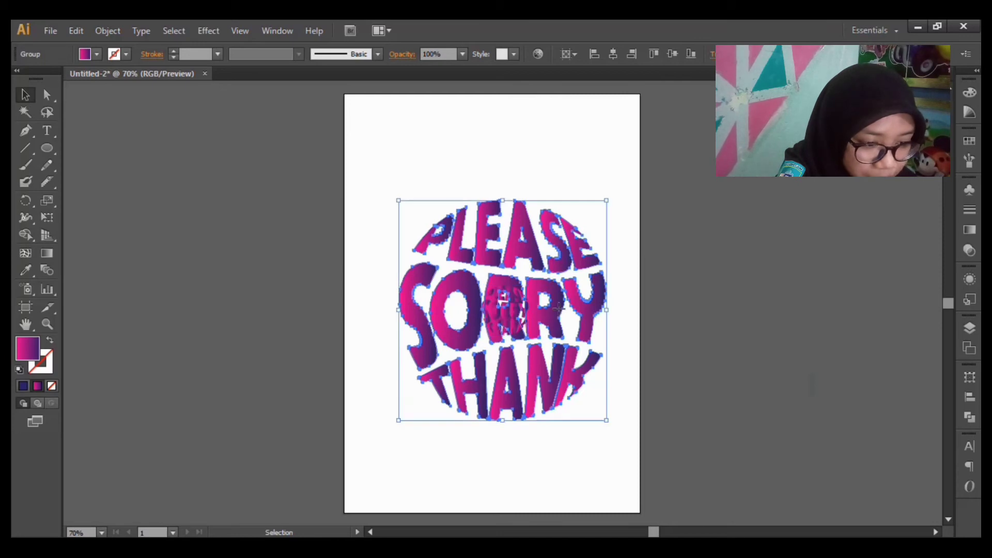
left_click_drag(560, 308, 802, 327)
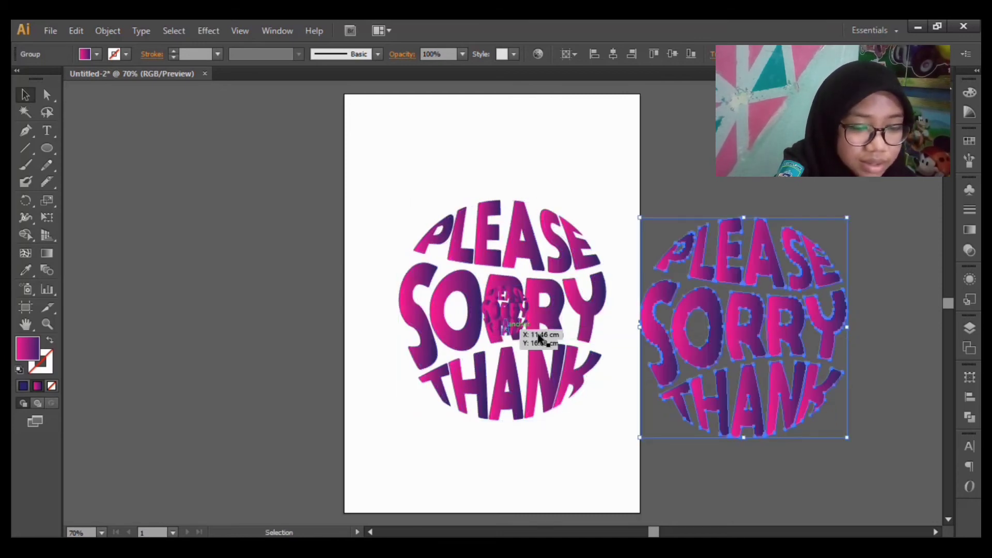
Step: Bring the large lettering circle on the artboard in front of the small centred copy
left_click(516, 327)
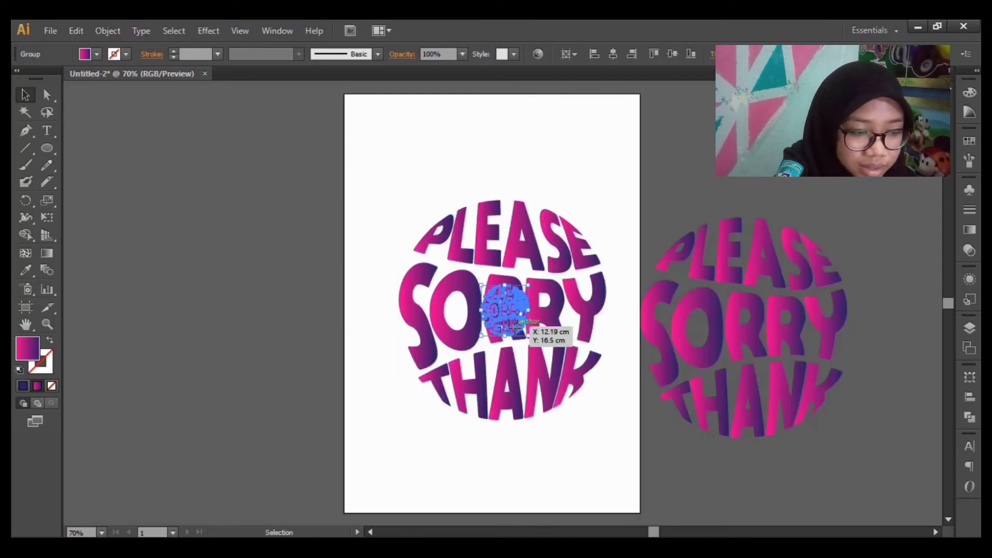
left_click(553, 330)
right_click(554, 329)
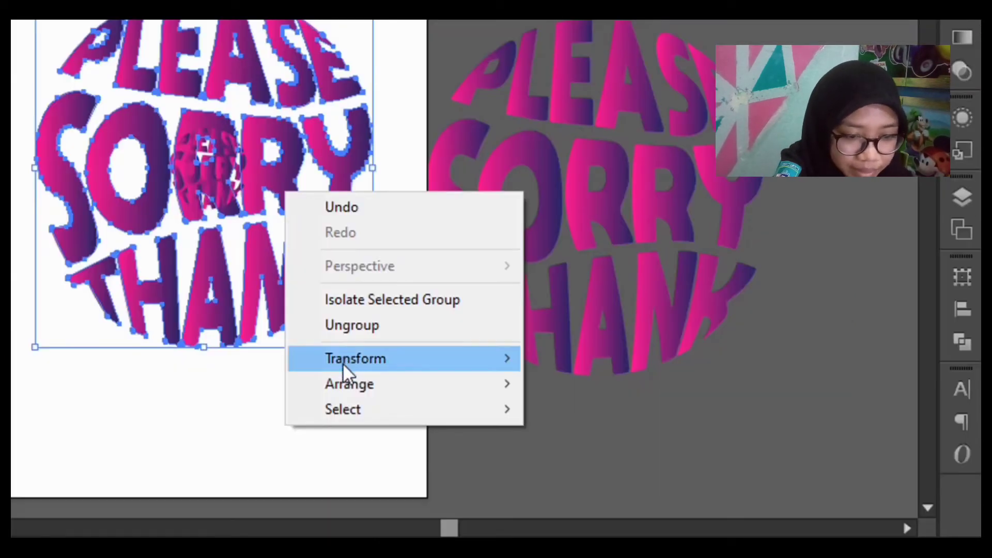
mouse_move(587, 444)
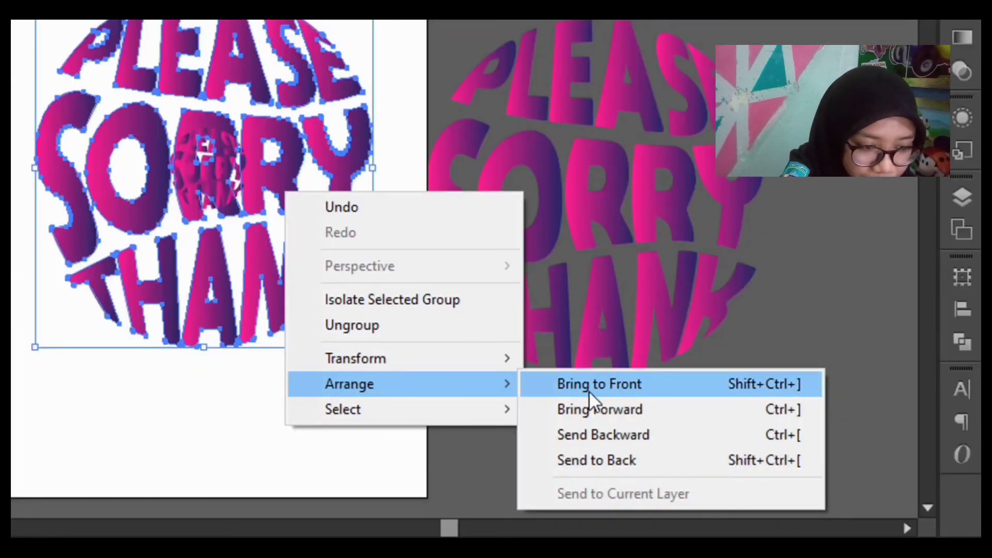
left_click(588, 389)
left_click(504, 449)
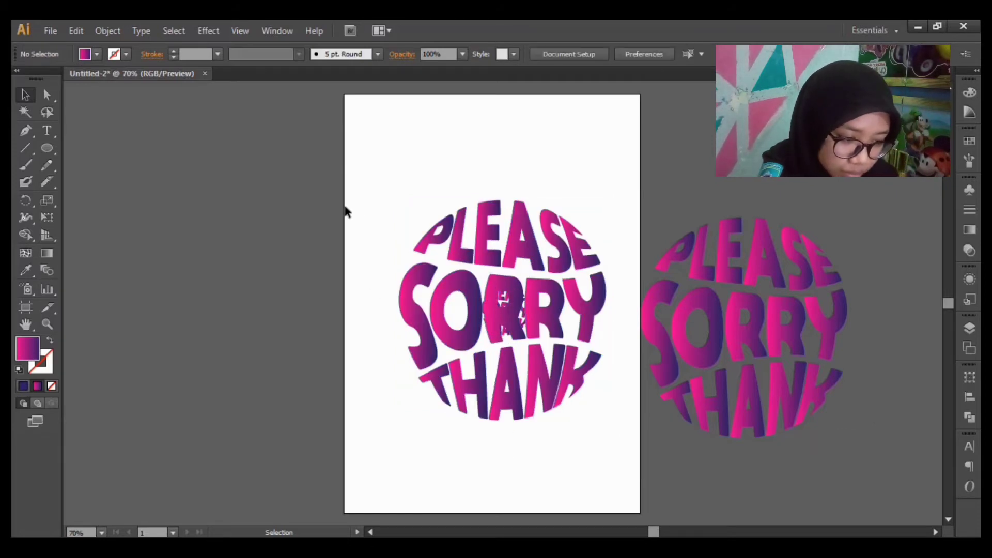
Step: Make a blend between the large lettering circle on the artboard and the small copy at its centre
left_click_drag(347, 211, 528, 346)
left_click(113, 31)
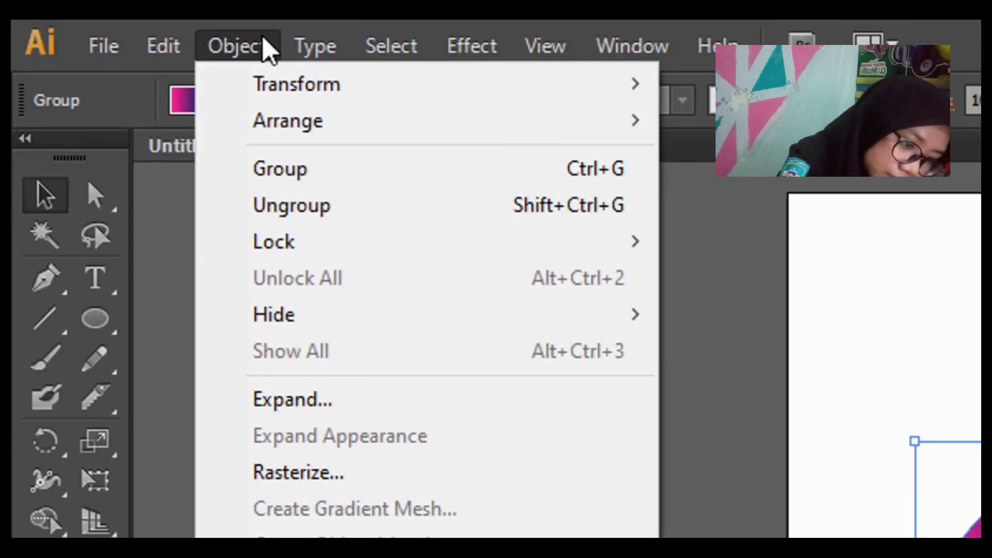
mouse_move(177, 347)
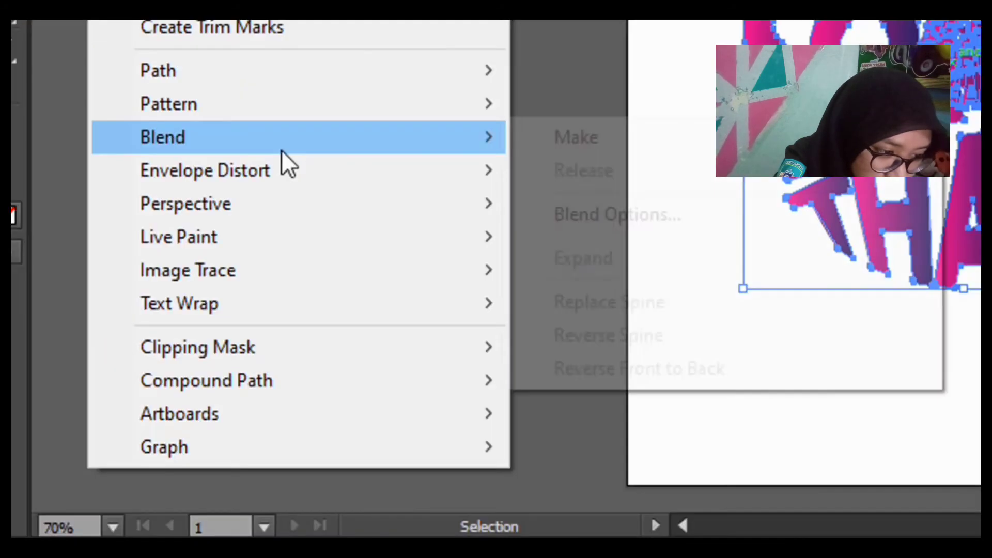
left_click(587, 135)
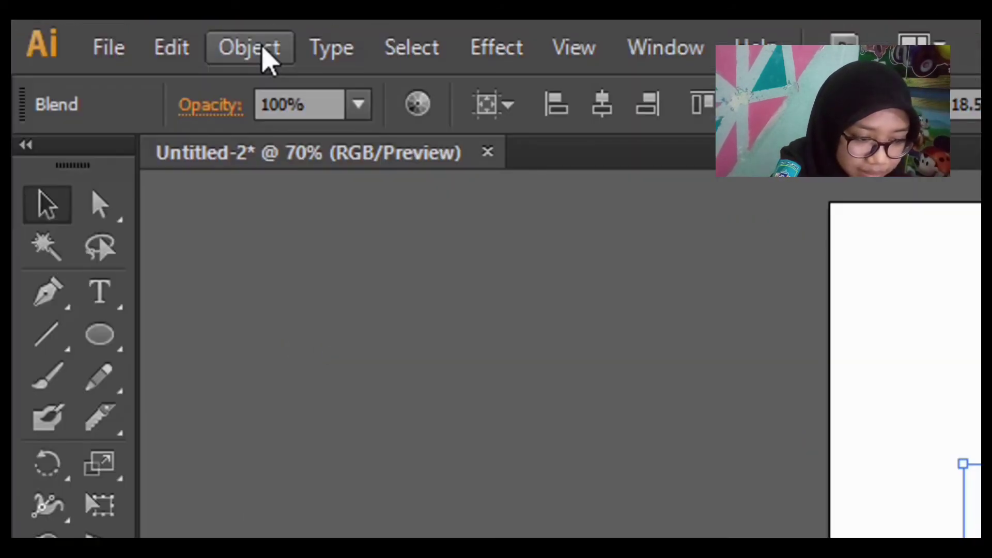
Step: Set the blend's spacing to Specified Steps with a value of 80
left_click(111, 32)
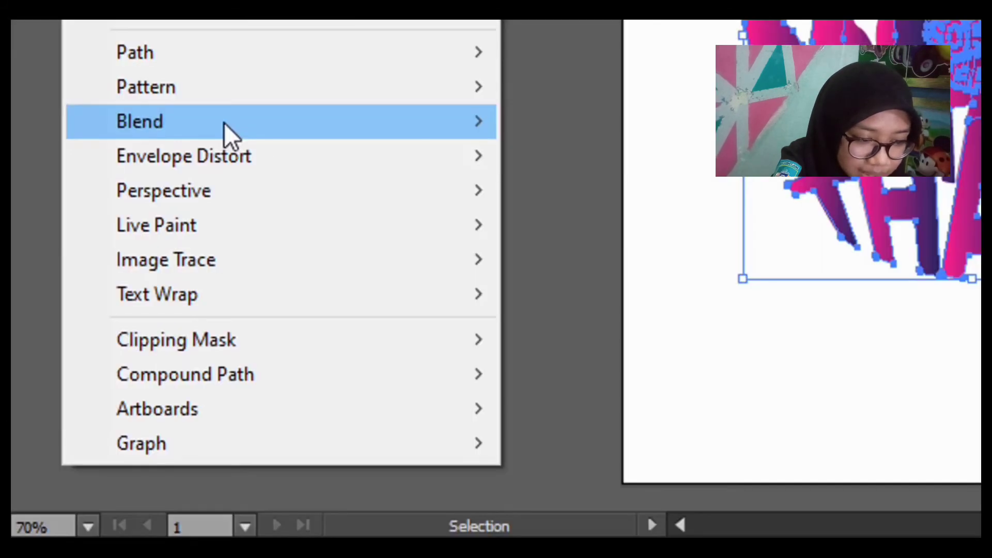
mouse_move(163, 353)
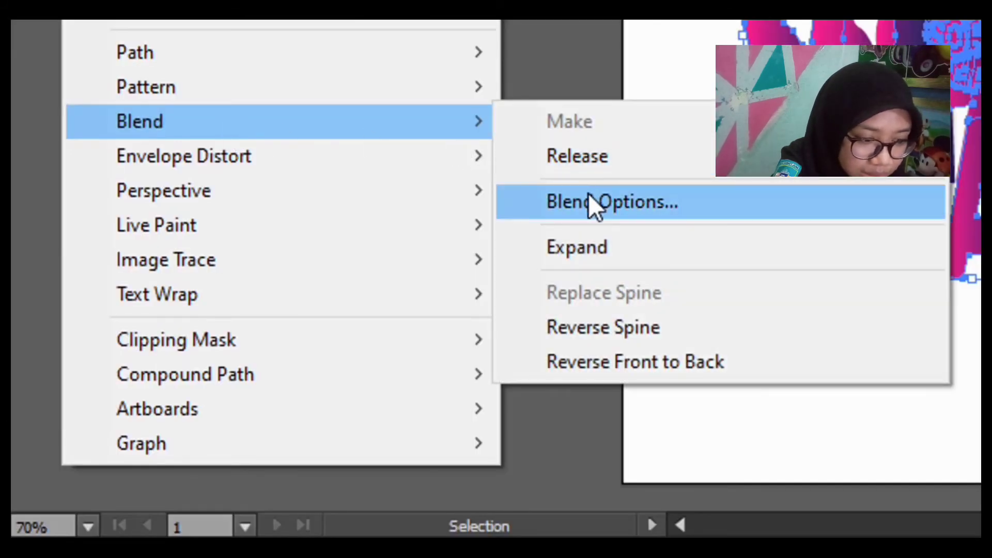
left_click(589, 199)
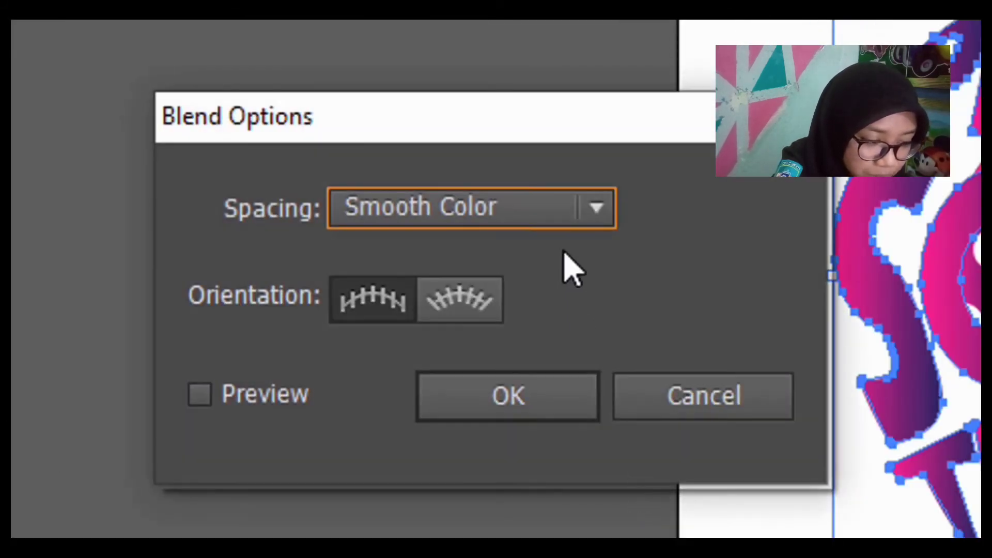
left_click(563, 221)
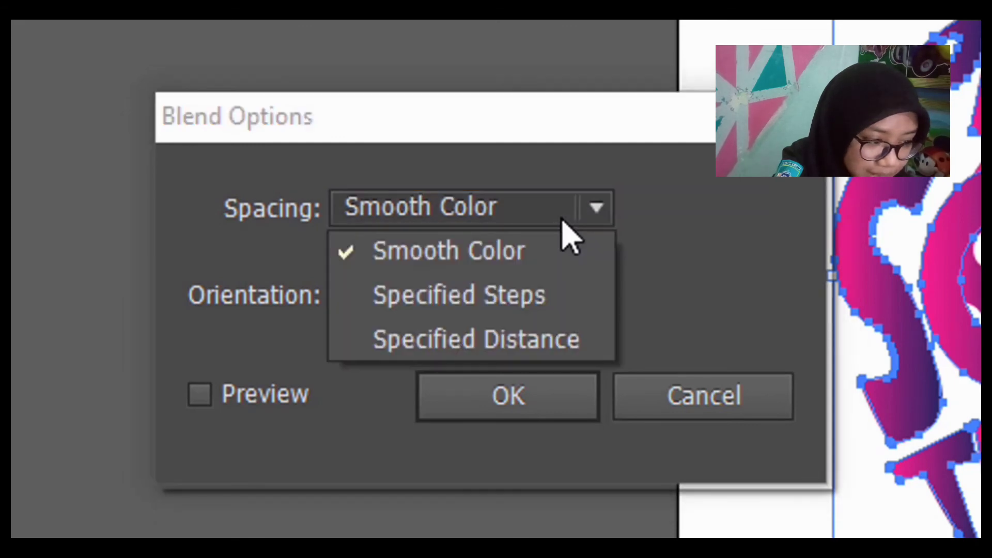
left_click(524, 310)
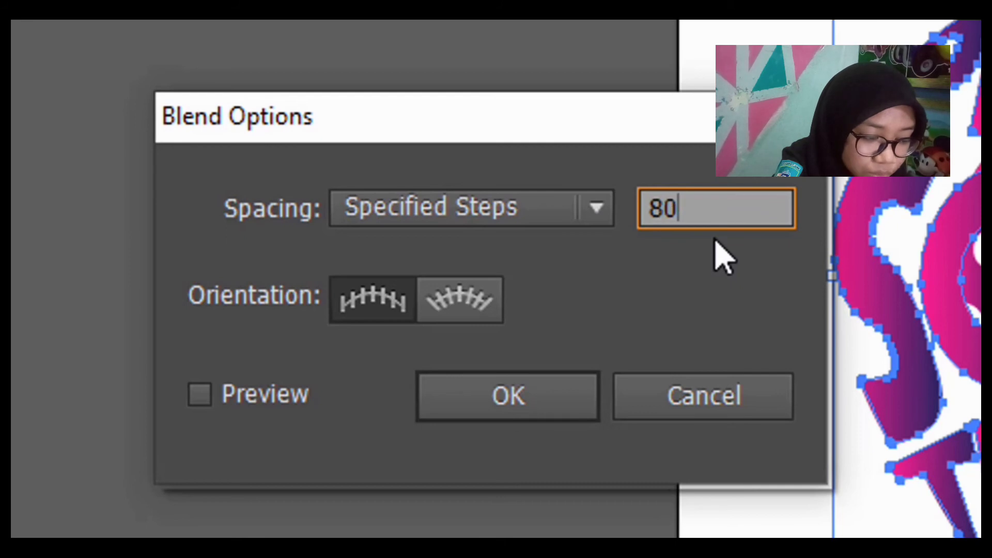
left_click(275, 394)
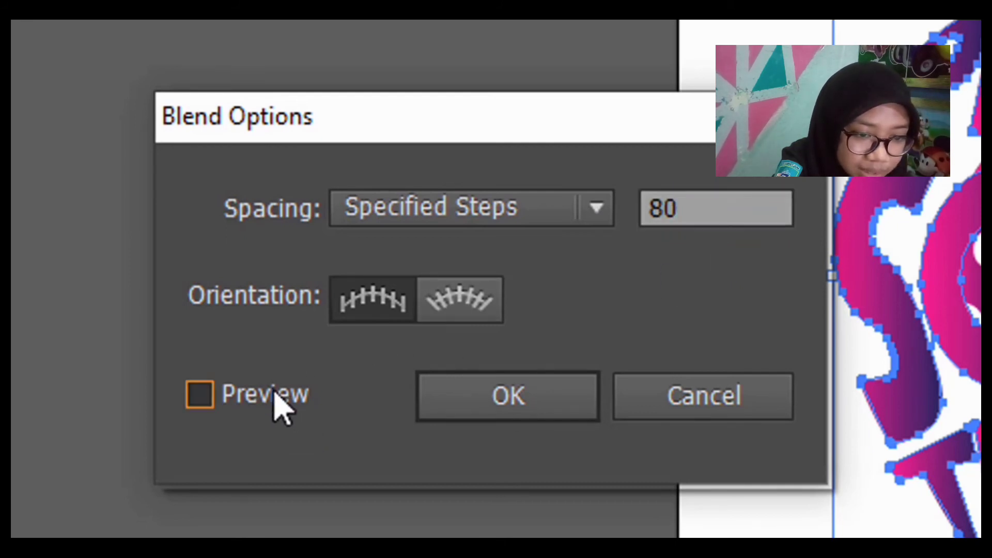
left_click(275, 393)
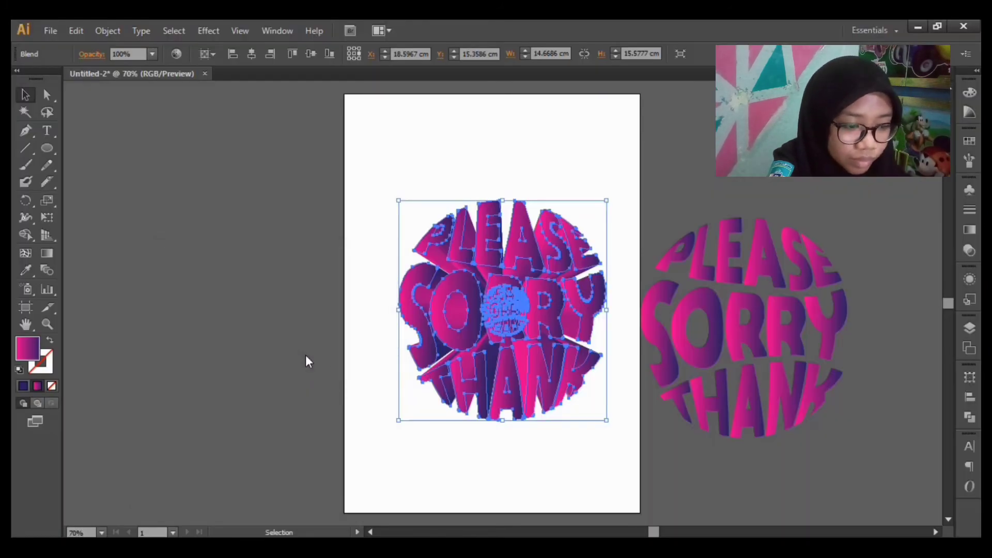
Step: Fill the spare lettering circle beside the artboard with the solid greyish blue 72728e
left_click(700, 356)
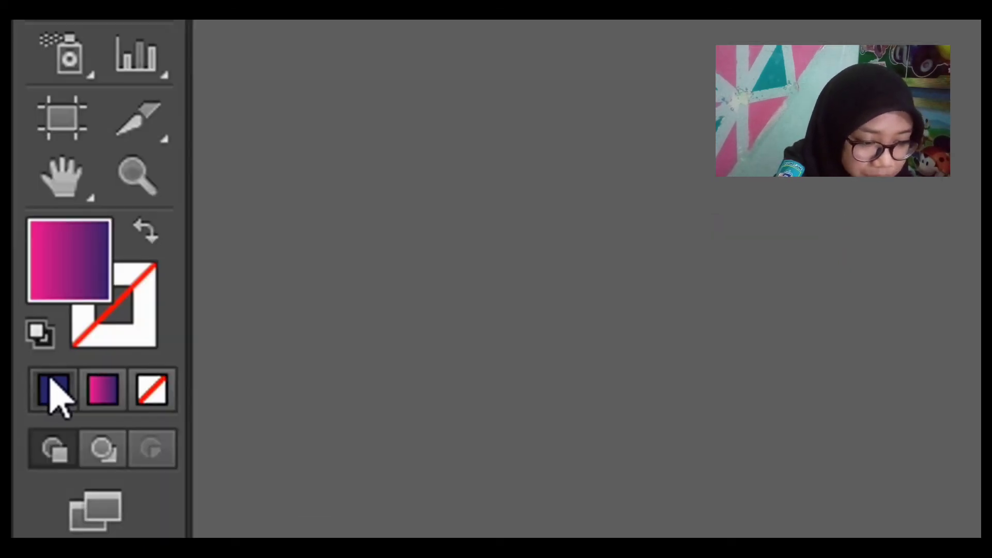
left_click(22, 385)
double_click(36, 406)
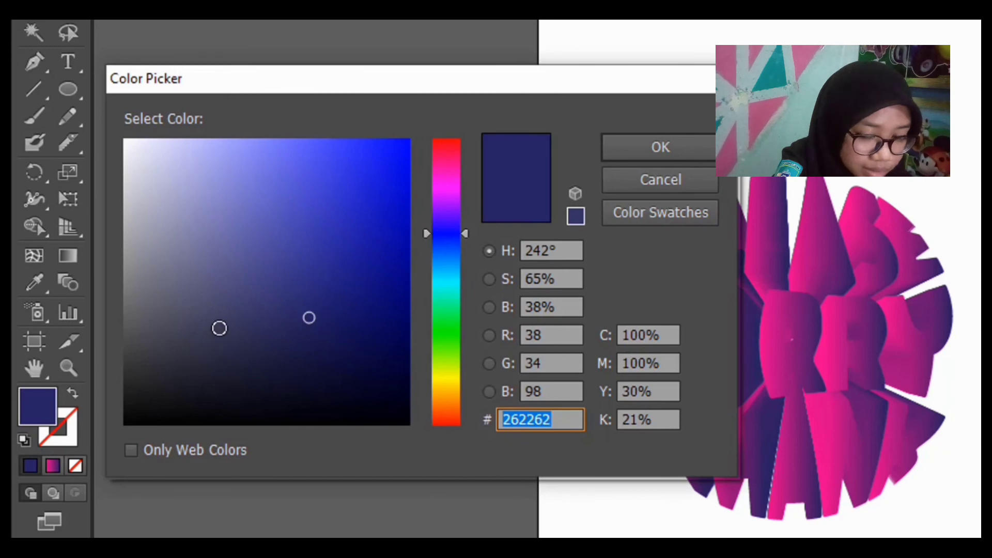
left_click(180, 266)
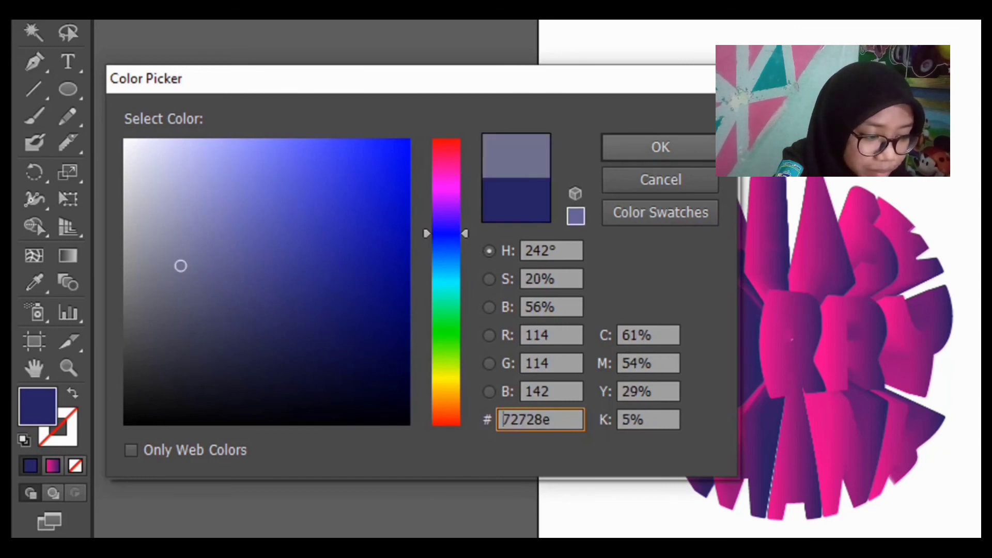
left_click(711, 153)
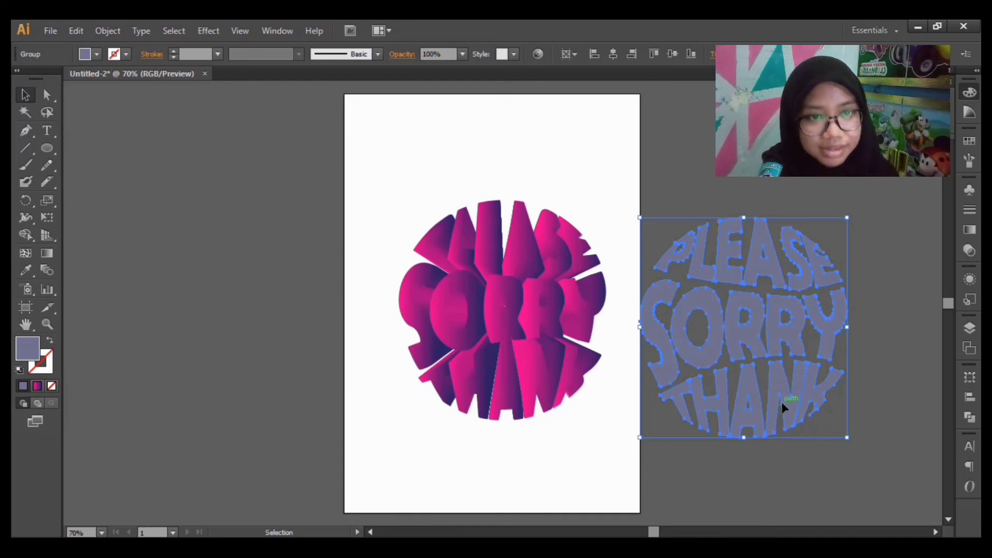
Step: Move the solid-coloured lettering circle exactly over the blended lettering on the artboard and bring it to the front
left_click_drag(783, 406, 541, 394)
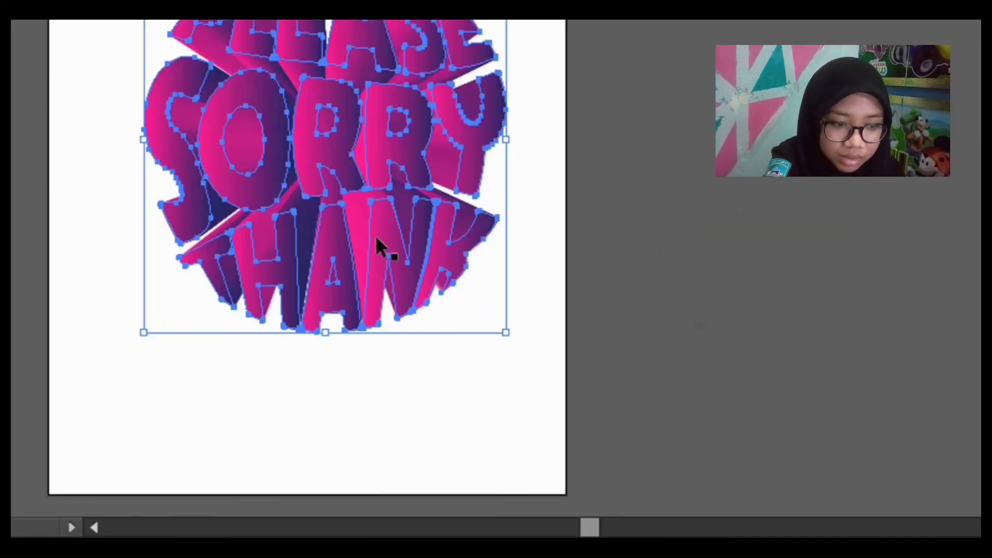
right_click(531, 366)
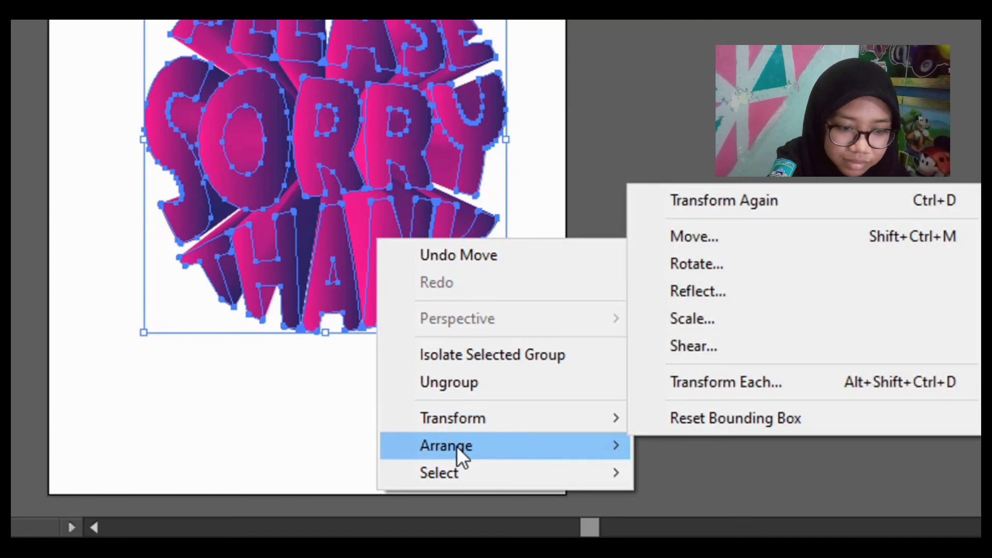
mouse_move(565, 445)
left_click(690, 443)
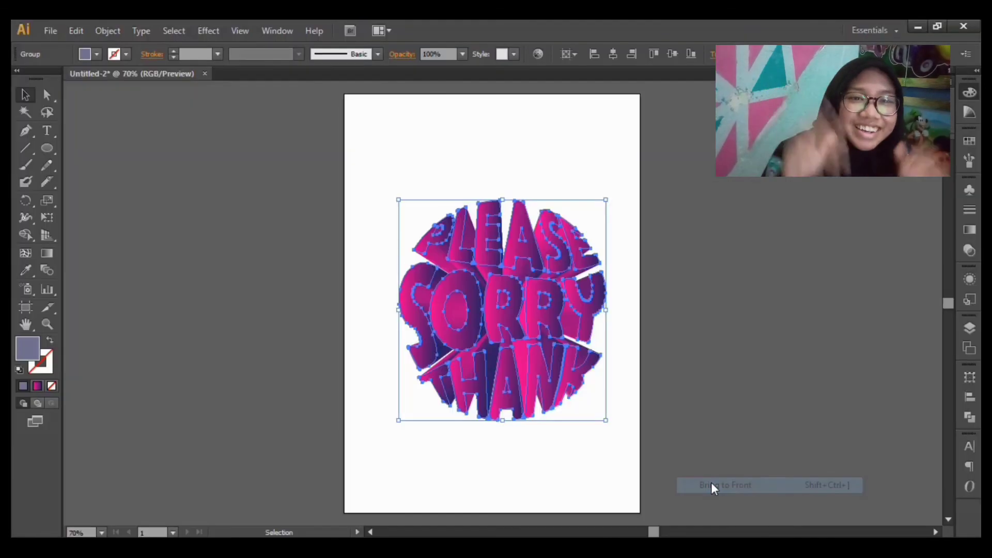